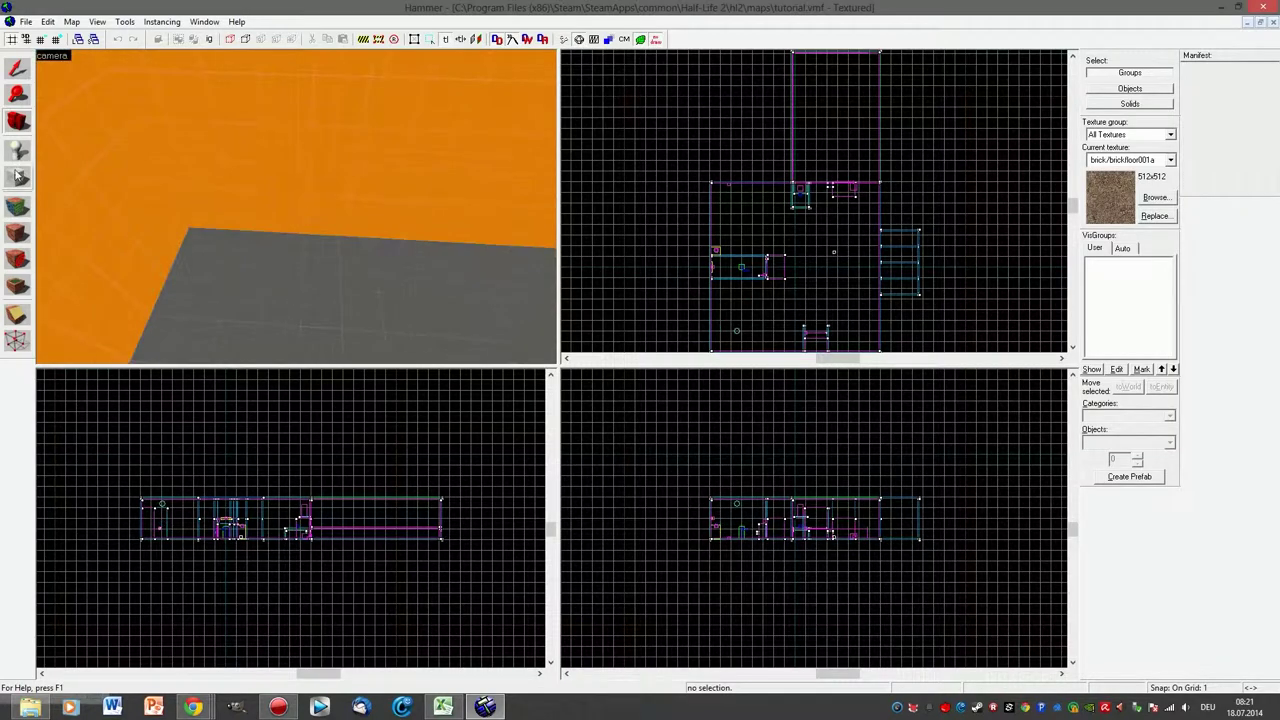
# - Draw a block with a 216 by 432 unit footprint in the corner of the room
pyautogui.click(15, 171)
pyautogui.scroll(-3, 754, 151)
pyautogui.scroll(19, 742, 268)
pyautogui.moveTo(711, 283); pyautogui.dragTo(856, 181)
pyautogui.scroll(-9, 758, 190)
pyautogui.scroll(5, 870, 189)
pyautogui.scroll(3, 869, 189)
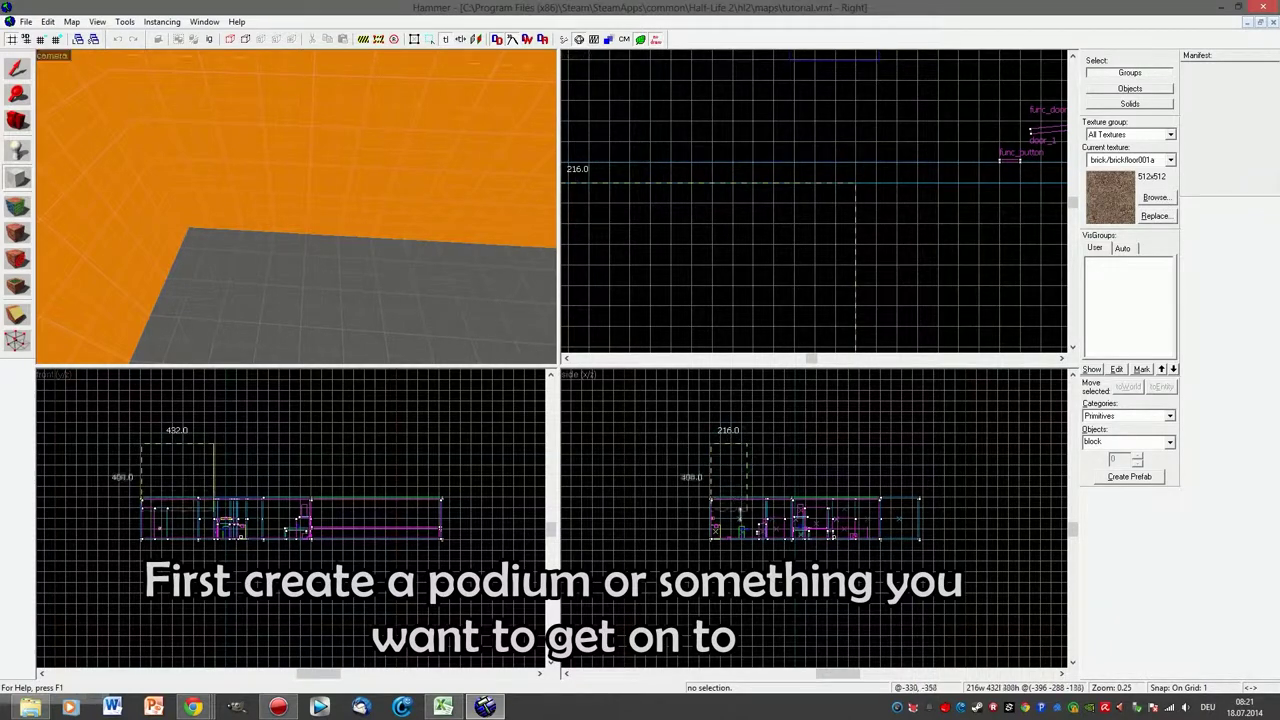
# - Resize the new block vertically so it rests on the room floor and stands 104 units high
pyautogui.moveTo(740, 514); pyautogui.dragTo(739, 535)
pyautogui.scroll(13, 739, 535)
pyautogui.moveTo(739, 535); pyautogui.dragTo(736, 557)
pyautogui.scroll(-8, 750, 604)
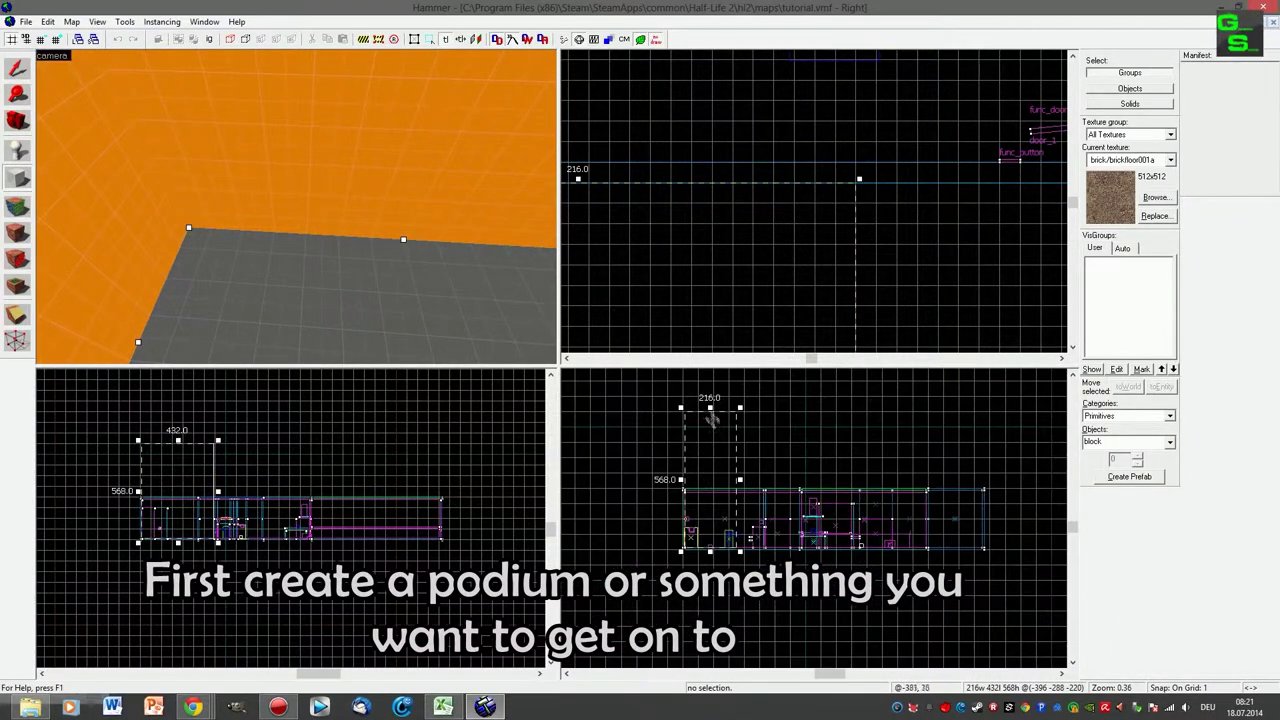
pyautogui.scroll(12, 713, 527)
pyautogui.moveTo(711, 408); pyautogui.dragTo(722, 438)
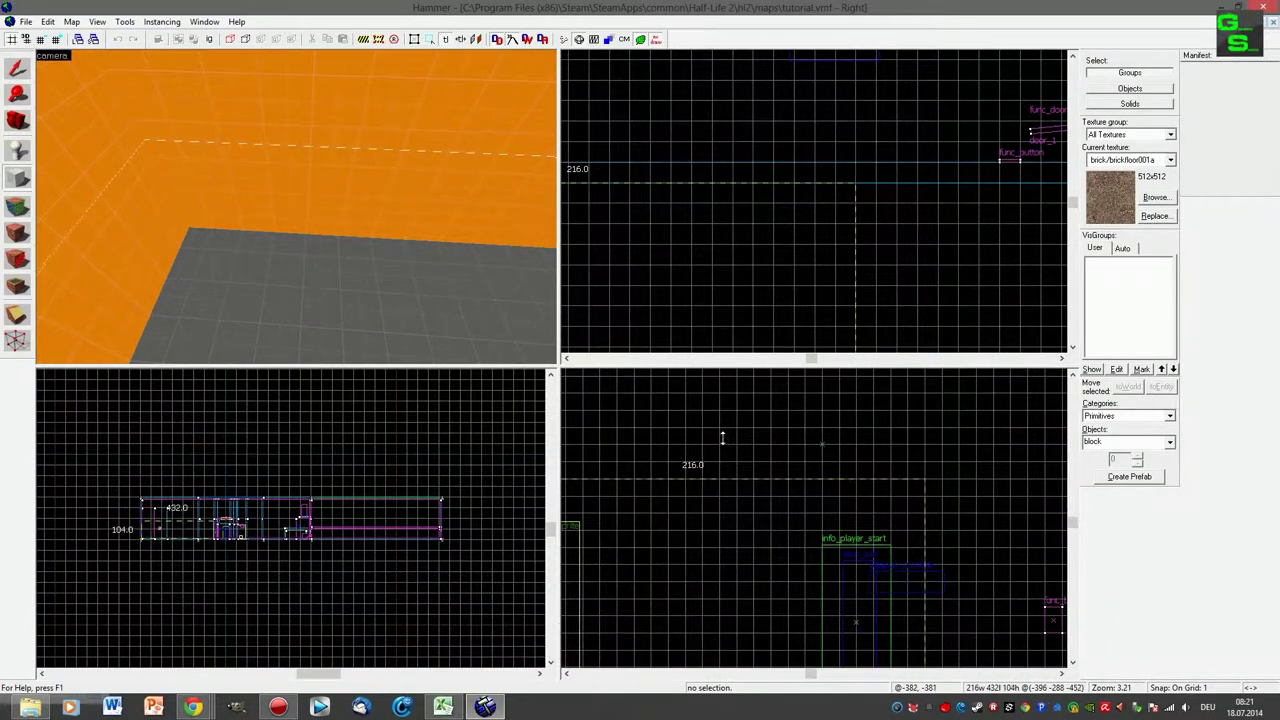
# - Create the podium block with the dev/dev_blendmeasure texture and apply dev/dev_measuregeneric01 to its top face
pyautogui.click(1158, 199)
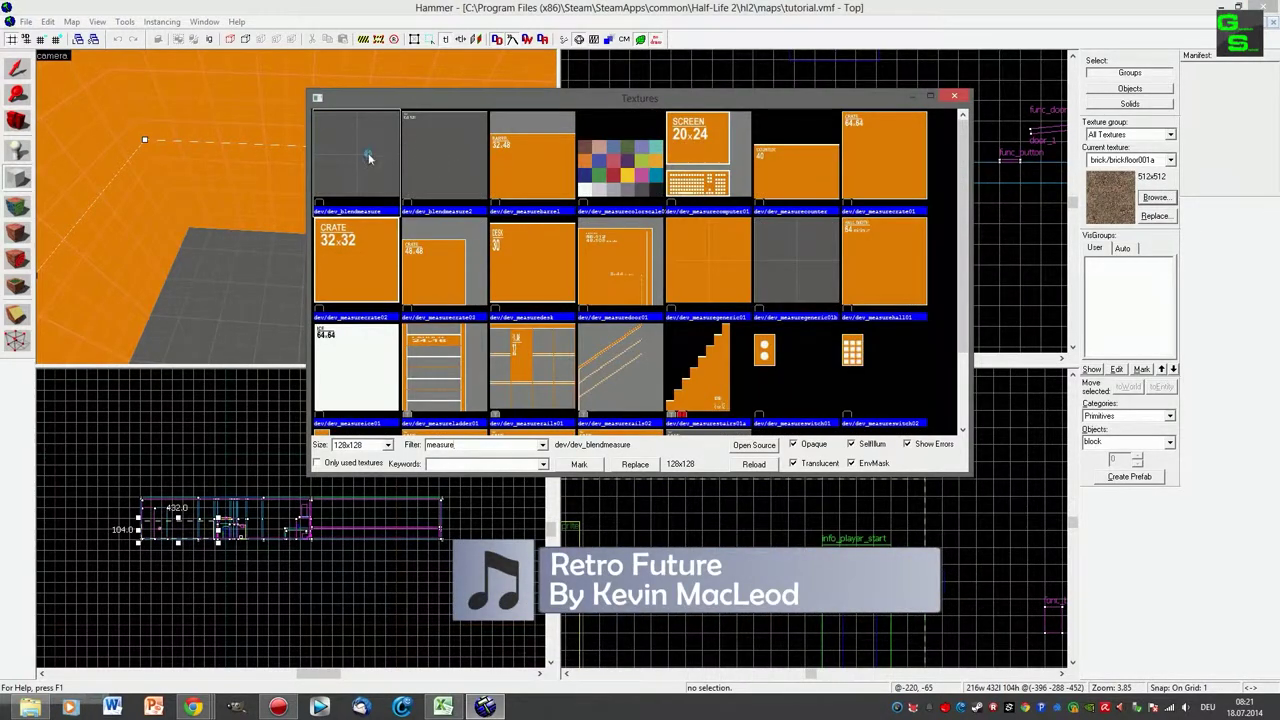
pyautogui.doubleClick(368, 157)
pyautogui.press('Return')
pyautogui.click(17, 206)
pyautogui.click(602, 398)
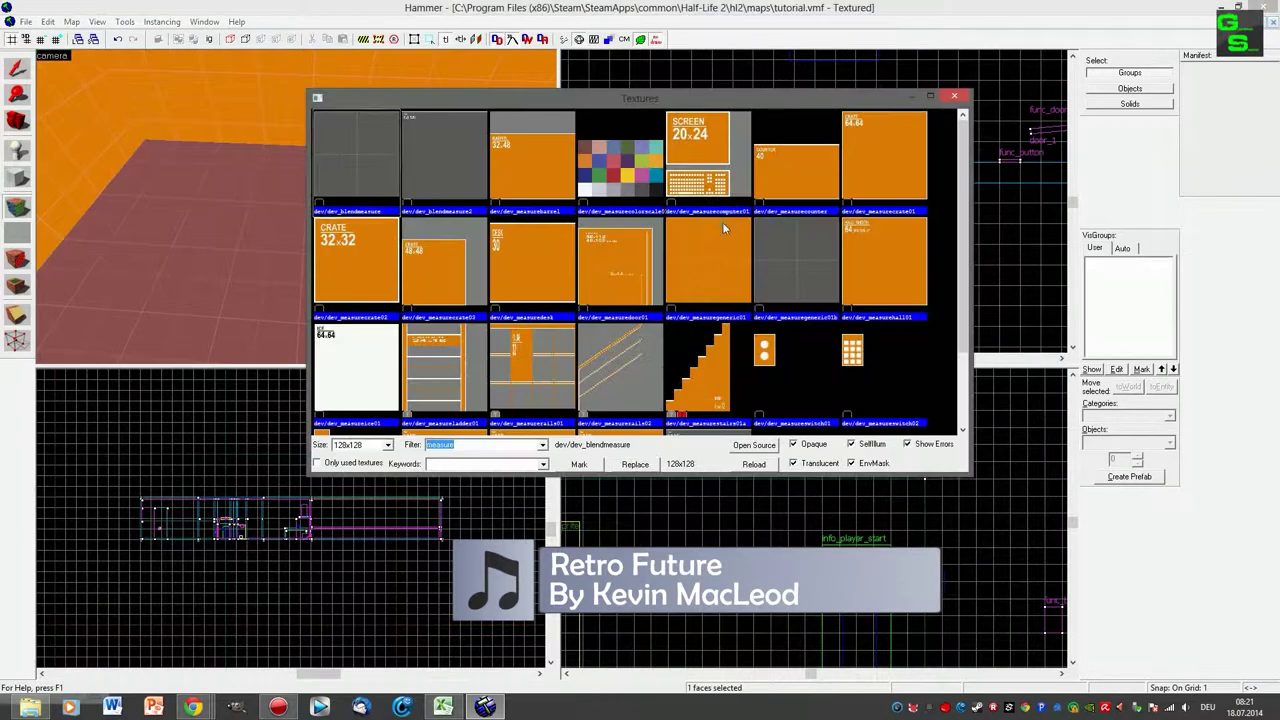
pyautogui.doubleClick(723, 232)
pyautogui.click(606, 441)
# - Place a prop_static entity on the floor in front of the podium and select it
pyautogui.click(17, 121)
pyautogui.moveTo(200, 170); pyautogui.dragTo(296, 208)
pyautogui.click(17, 150)
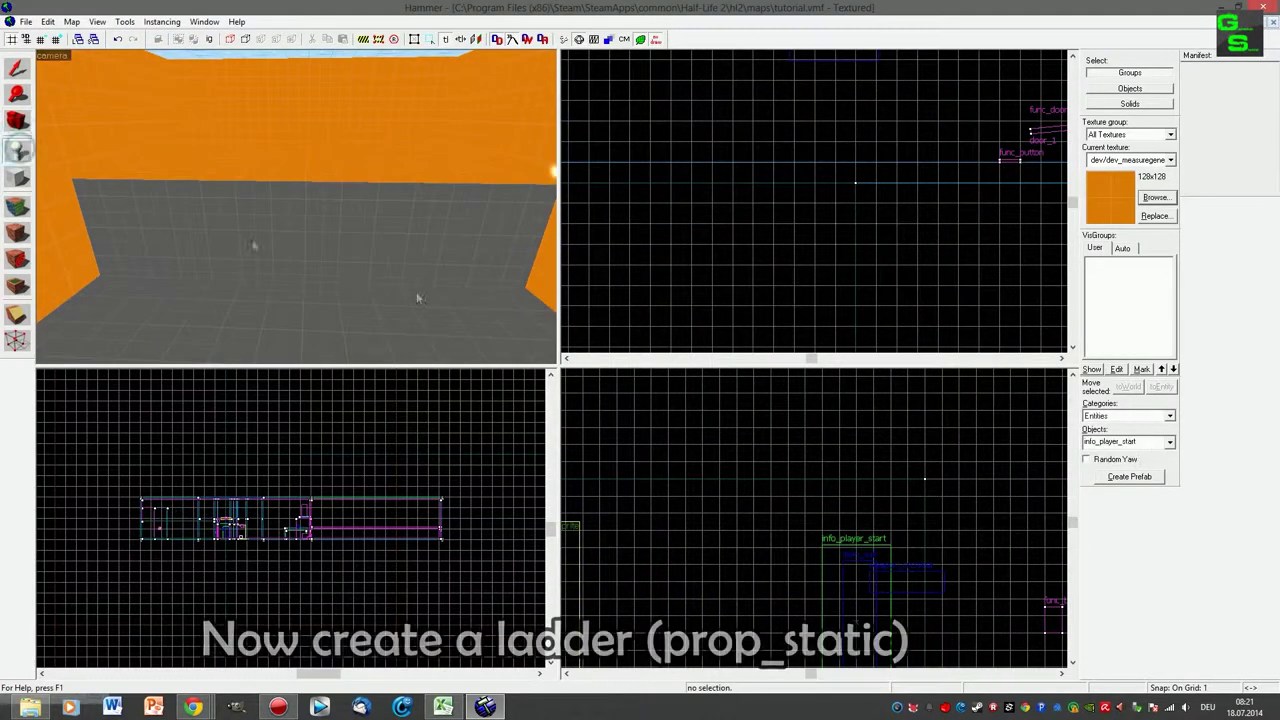
pyautogui.doubleClick(1157, 442)
pyautogui.write('stat')
pyautogui.click(1115, 468)
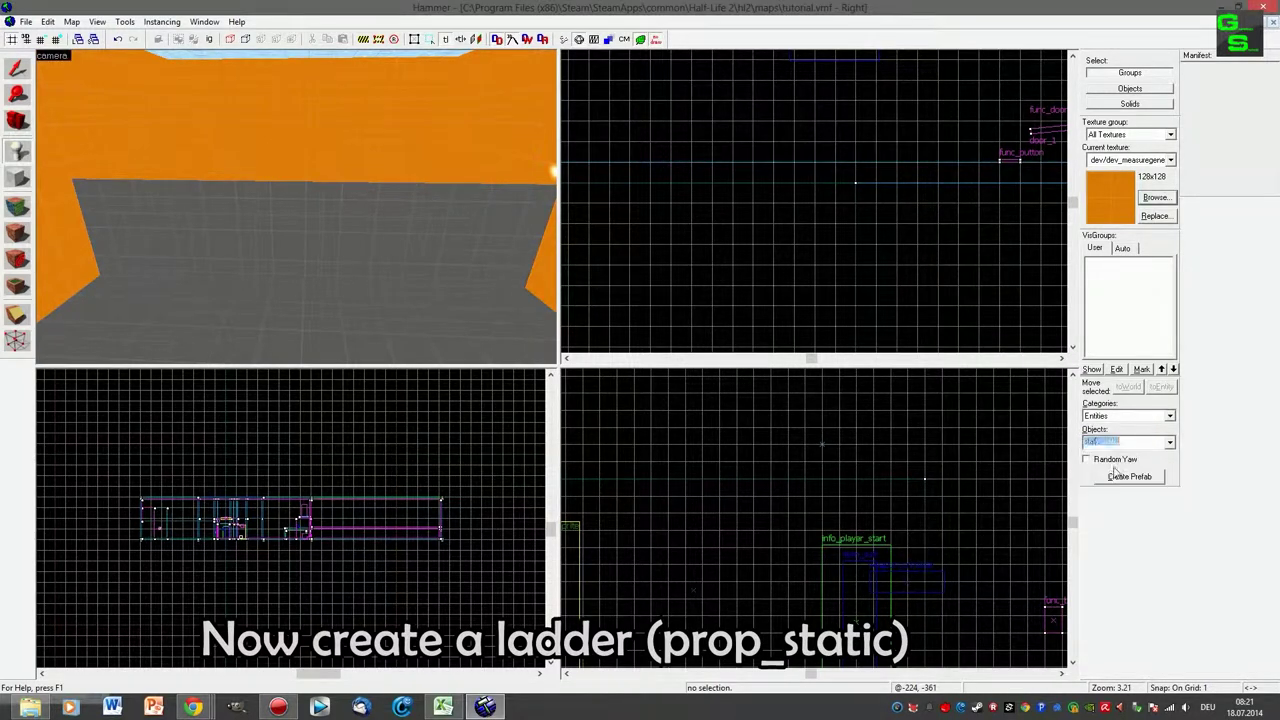
pyautogui.click(20, 67)
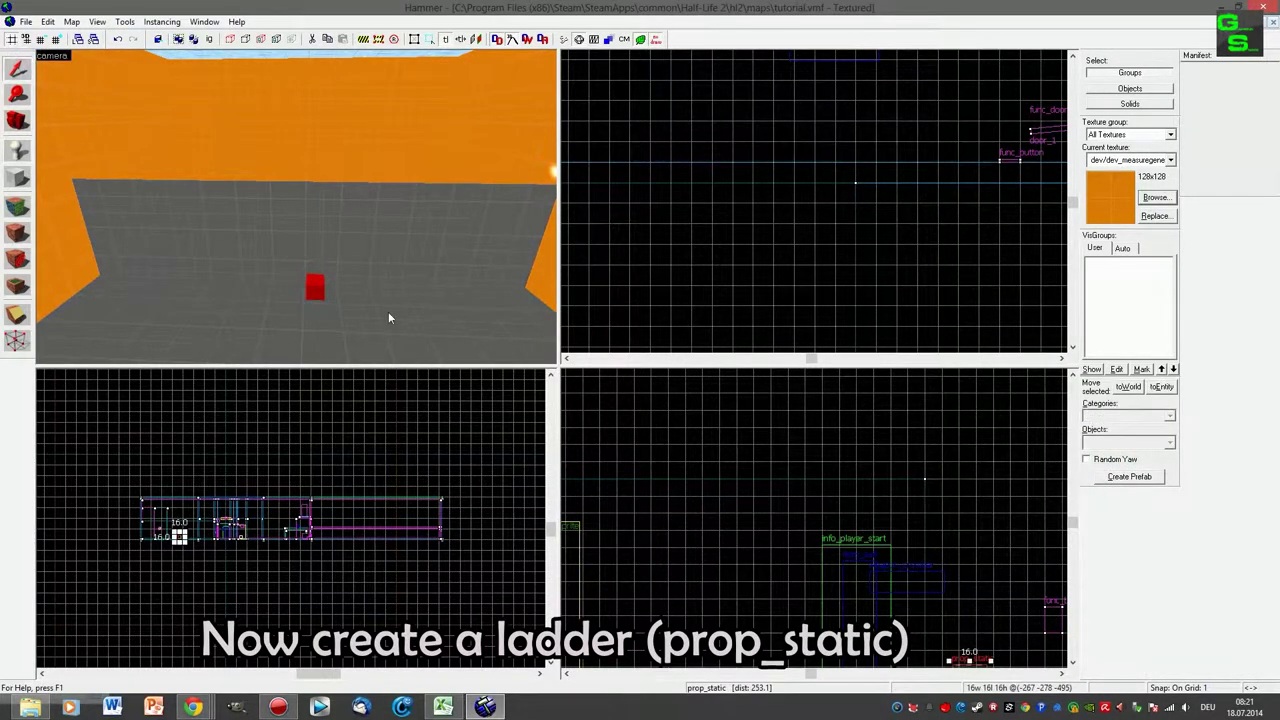
# - Set the prop_static's World Model to models\props_c17\metalladder002.mdl, found by filtering the models for "ladder", and apply it
pyautogui.doubleClick(314, 287)
pyautogui.click(562, 329)
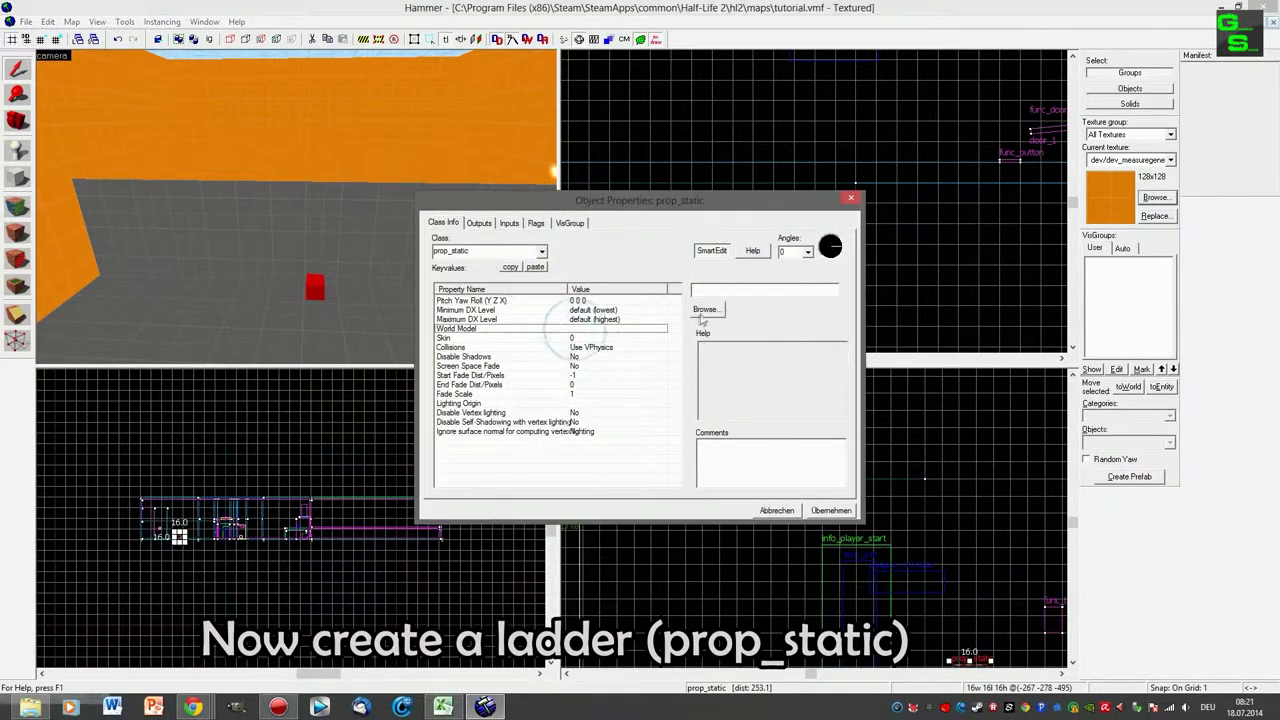
pyautogui.click(704, 313)
pyautogui.write('ladder')
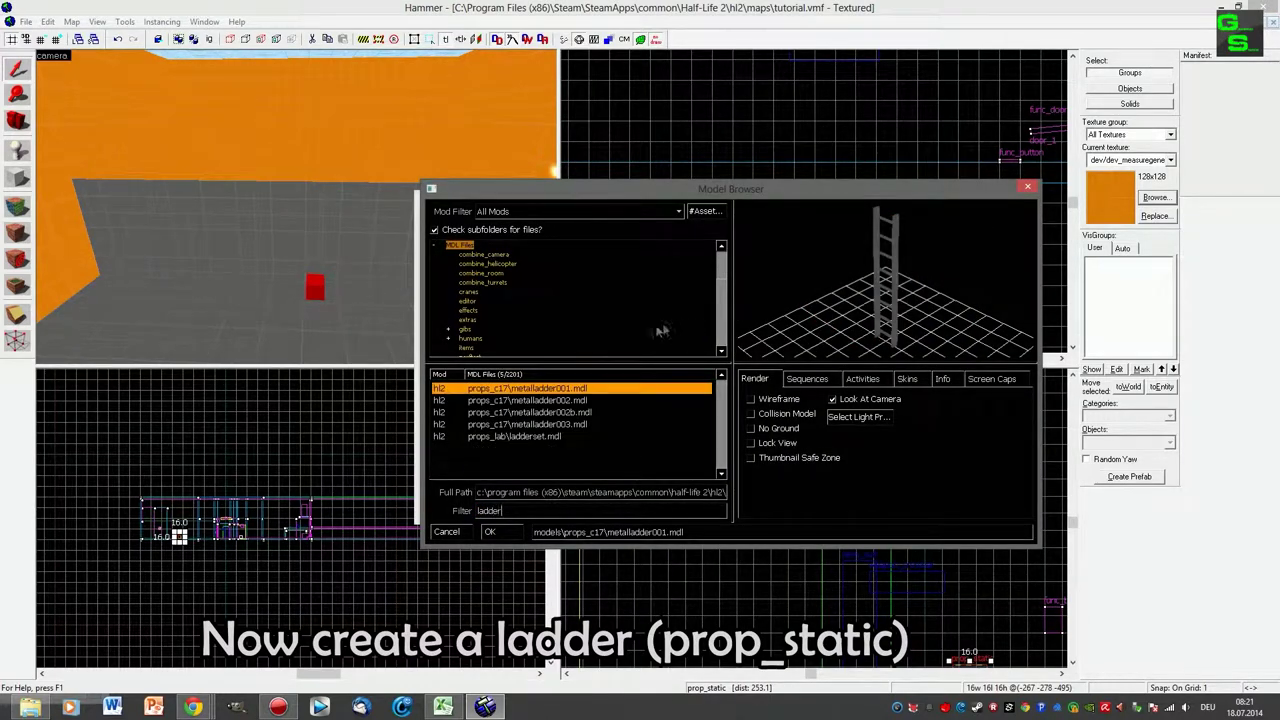
pyautogui.click(545, 408)
pyautogui.click(548, 402)
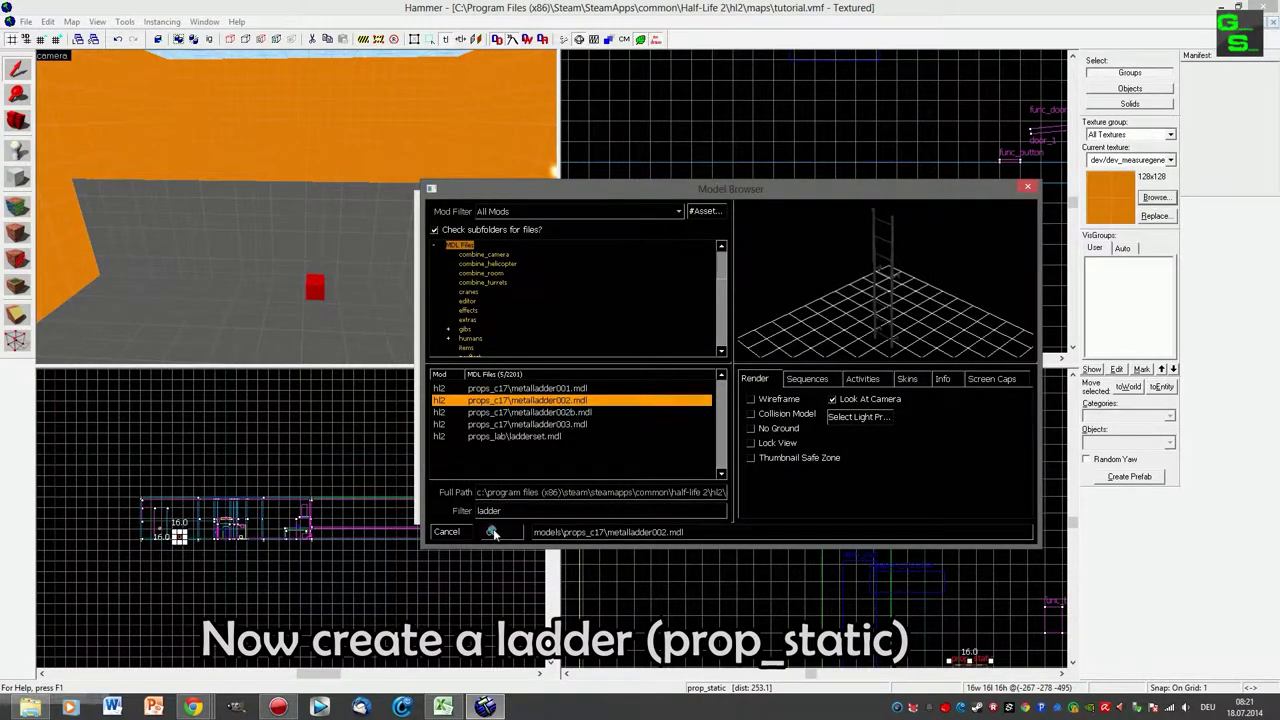
pyautogui.click(493, 531)
pyautogui.click(845, 512)
pyautogui.click(790, 514)
# - Move the ladder prop in the top view so it sits flush against the podium's front edge
pyautogui.scroll(-5, 918, 474)
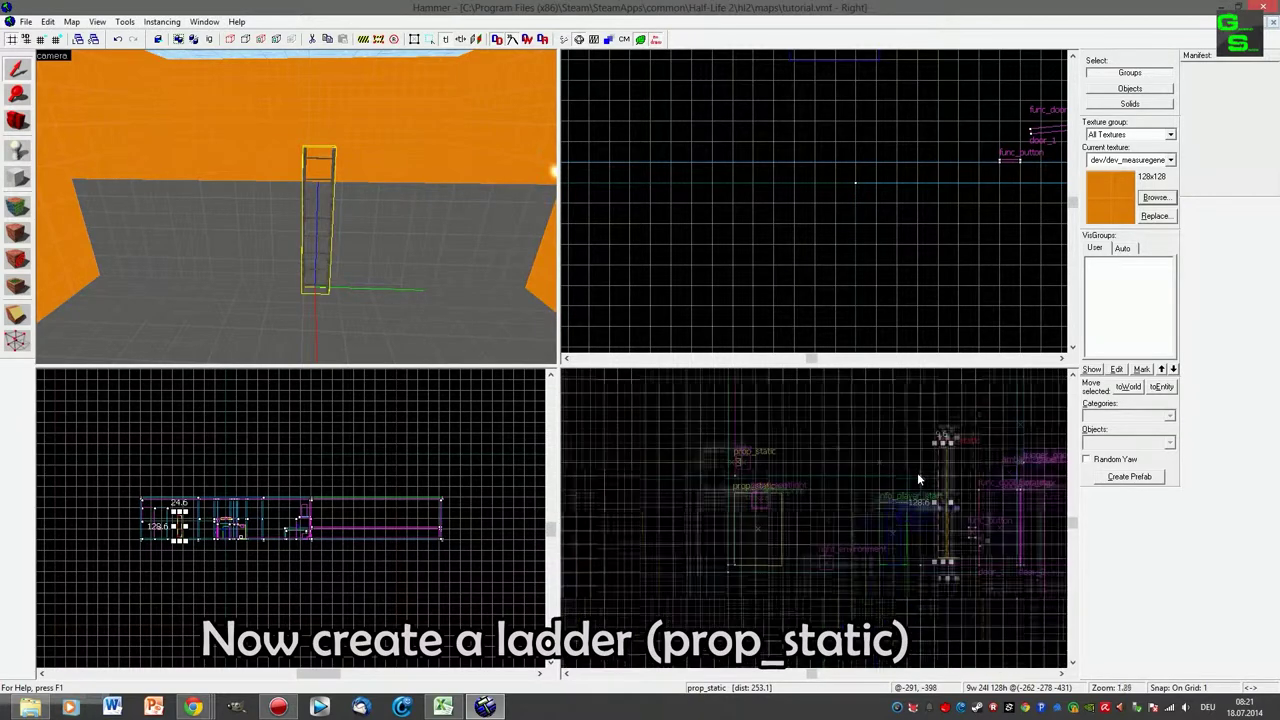
pyautogui.scroll(-2, 916, 490)
pyautogui.scroll(-7, 876, 302)
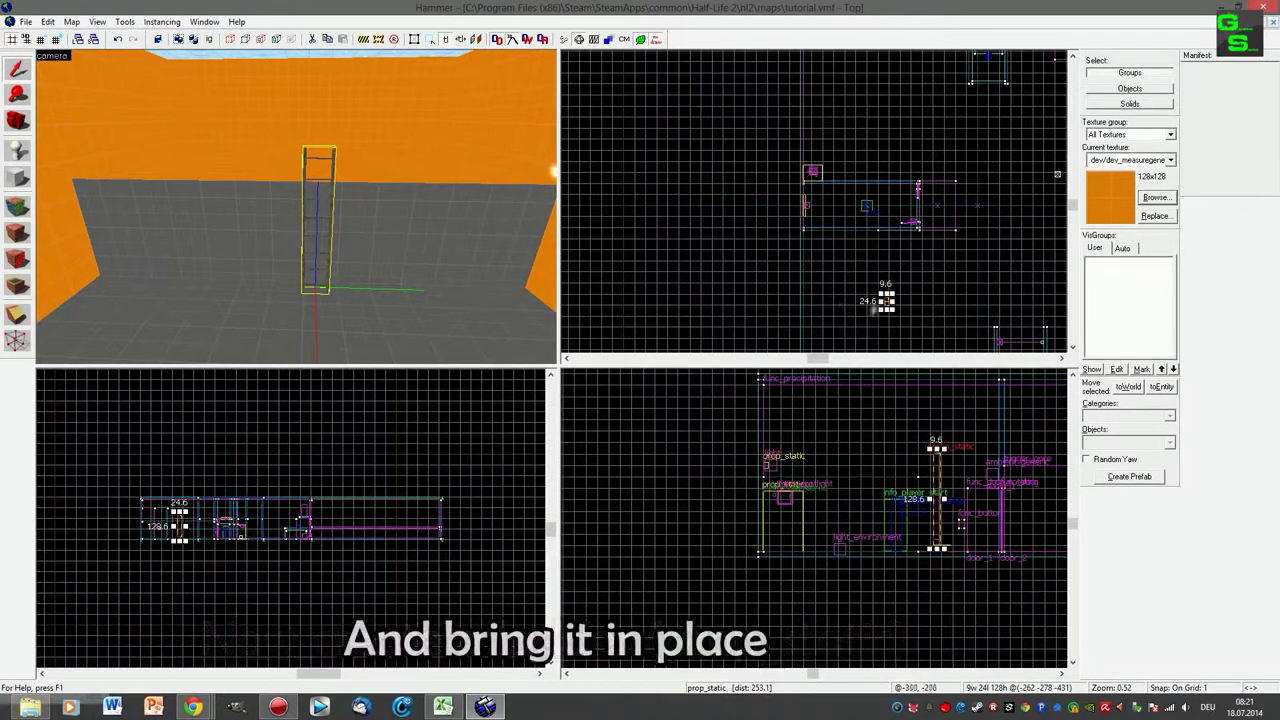
pyautogui.scroll(4, 877, 309)
pyautogui.scroll(-4, 806, 266)
pyautogui.moveTo(881, 309); pyautogui.dragTo(801, 239)
pyautogui.scroll(-6, 786, 186)
pyautogui.scroll(6, 802, 210)
pyautogui.scroll(12, 808, 222)
# - Raise the podium block to a height of 136 units, just below the ladder prop's upper end
pyautogui.click(485, 211)
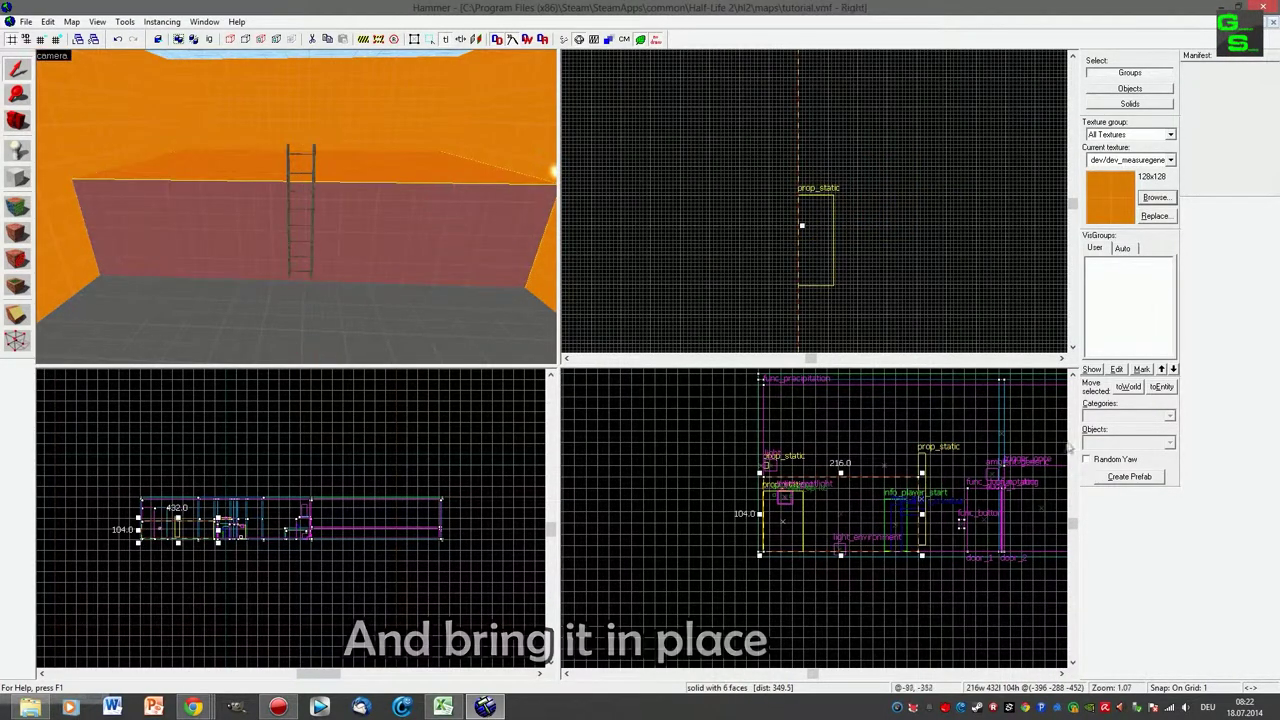
pyautogui.scroll(5, 893, 440)
pyautogui.scroll(3, 895, 446)
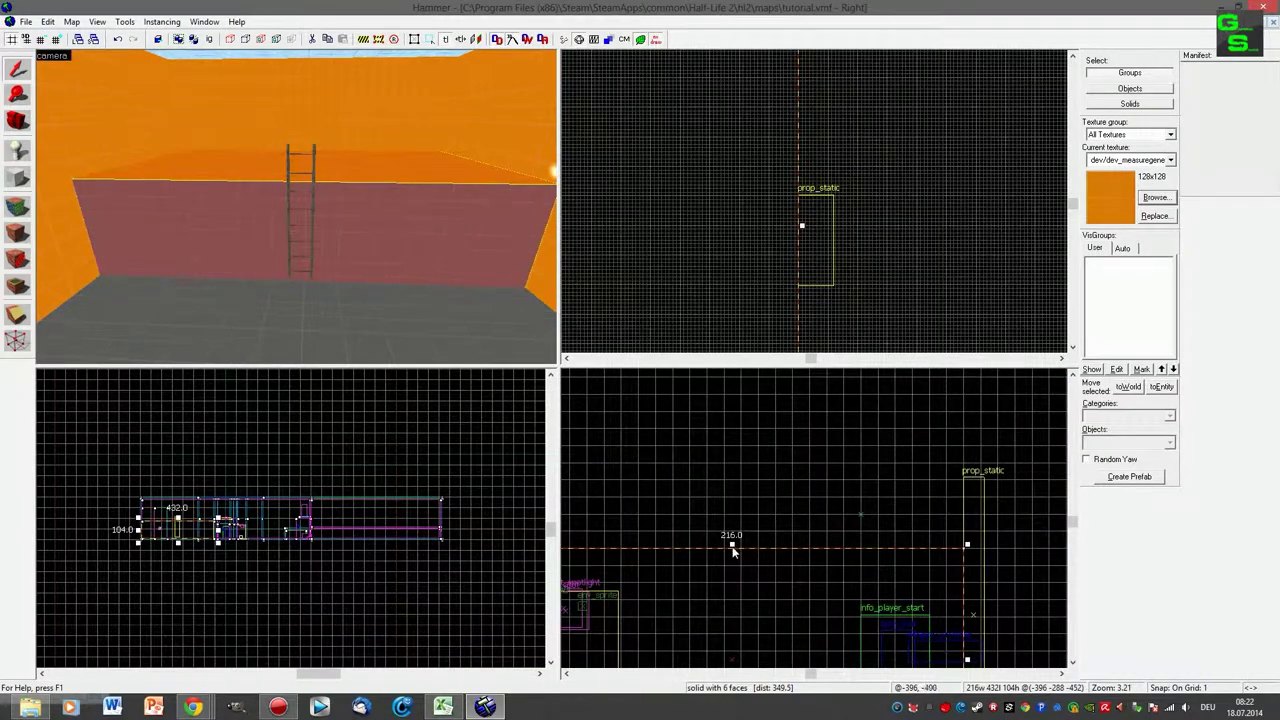
pyautogui.moveTo(732, 550); pyautogui.dragTo(752, 479)
pyautogui.scroll(6, 992, 498)
pyautogui.scroll(5, 912, 446)
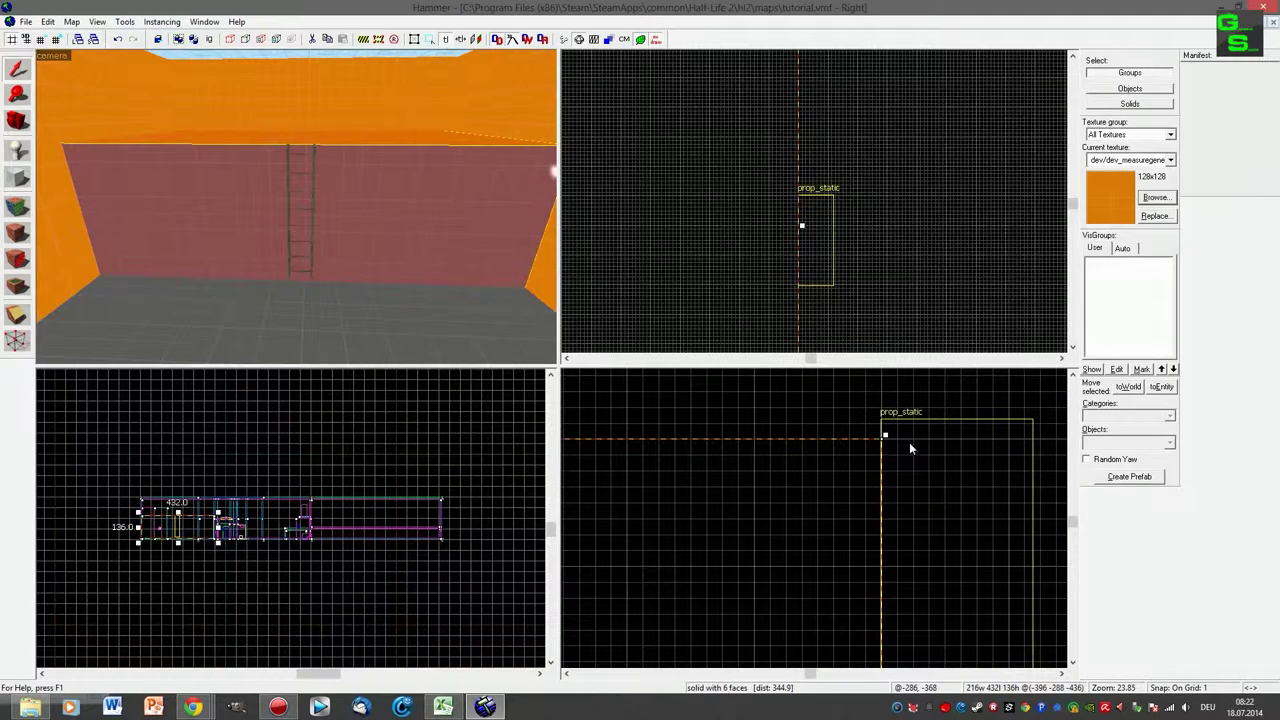
# - Place a func_useableladder entity on the floor at the foot of the ladder prop
pyautogui.press('w')
pyautogui.moveTo(150, 165); pyautogui.dragTo(296, 206)
pyautogui.press('a')
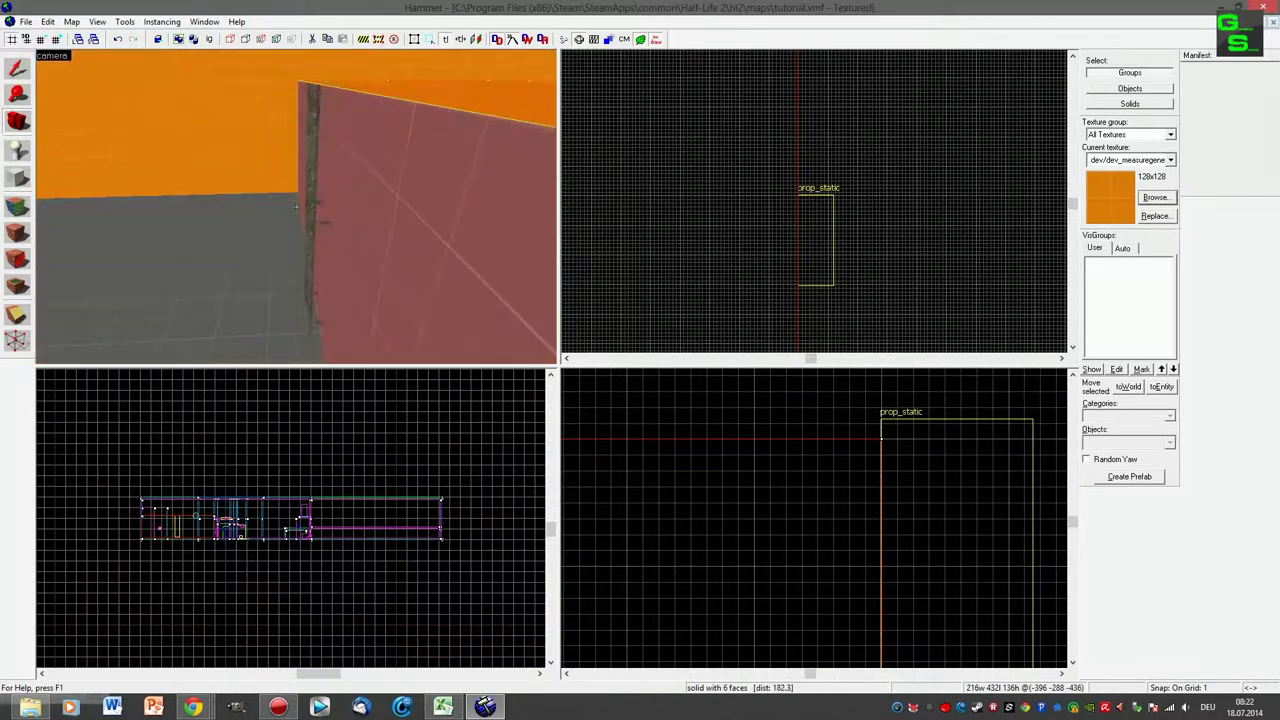
pyautogui.press('a')
pyautogui.press('s')
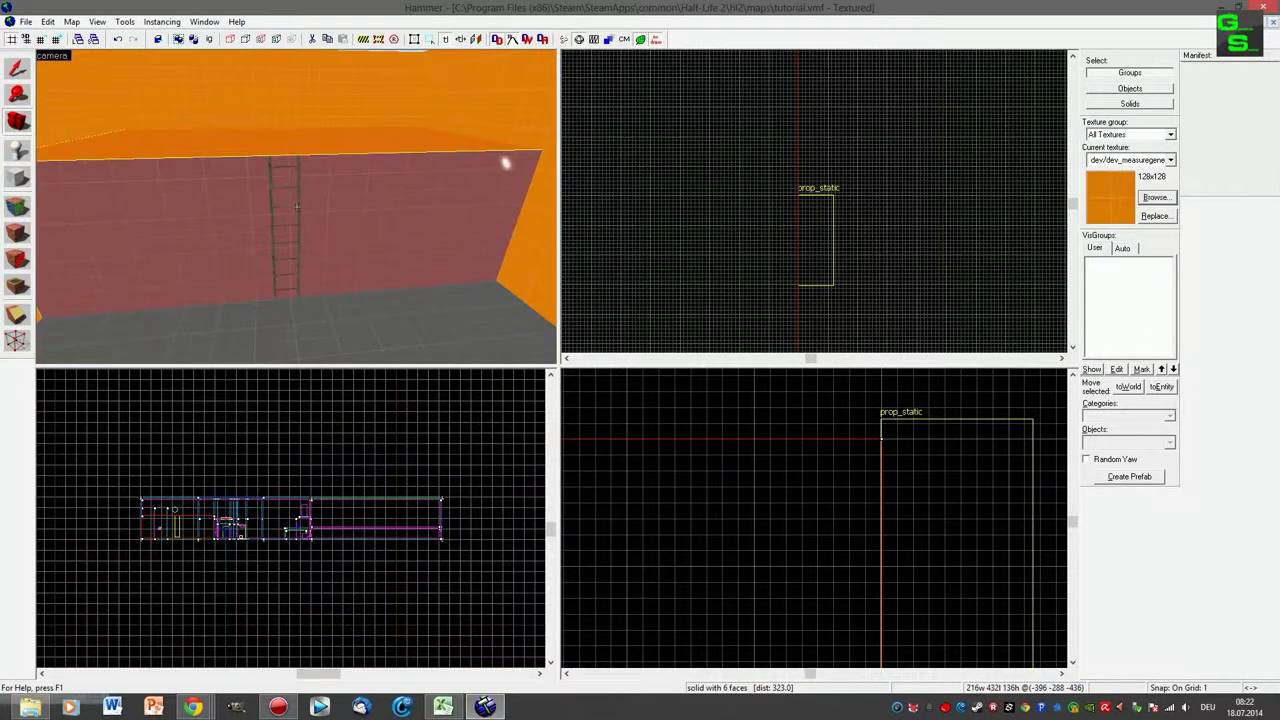
pyautogui.click(16, 153)
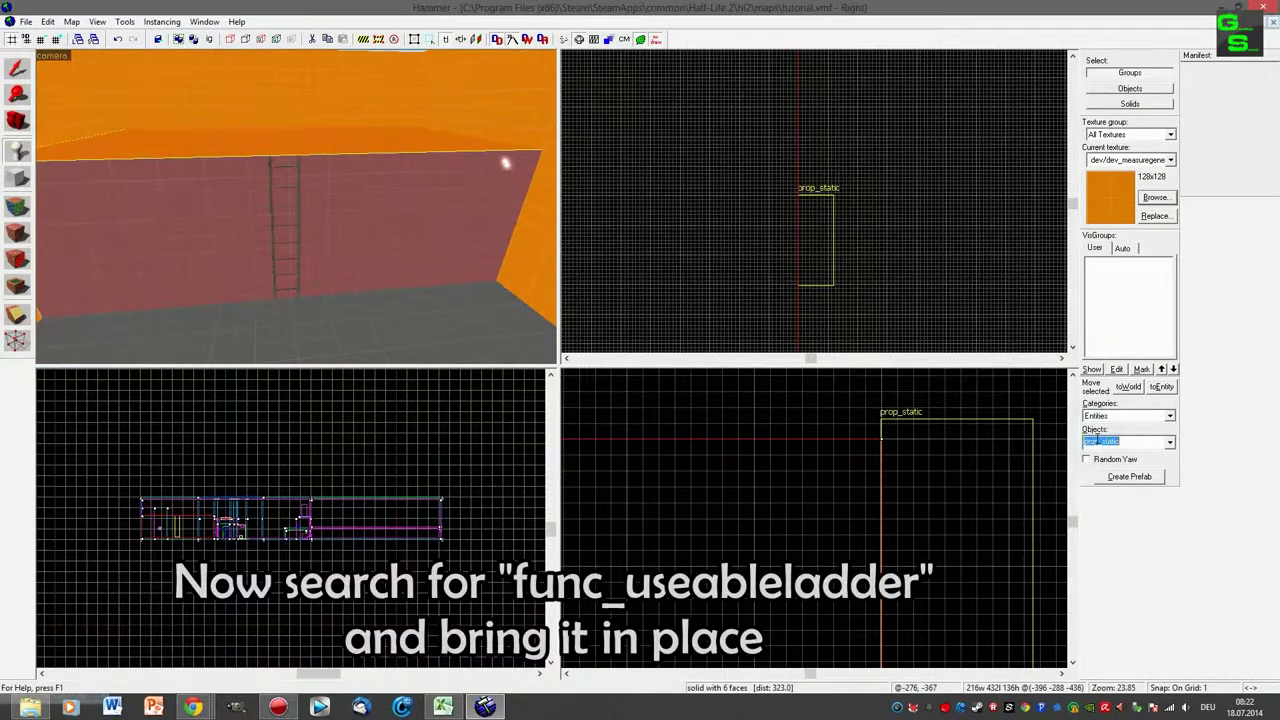
pyautogui.write('use')
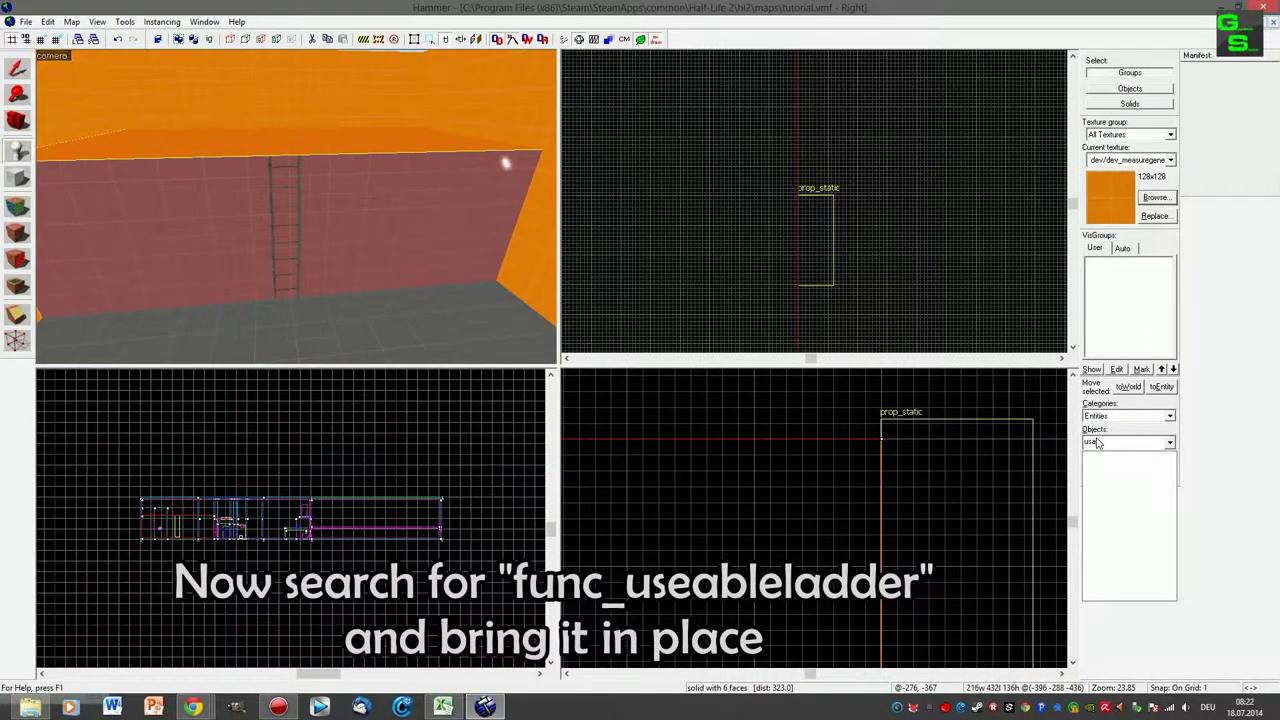
pyautogui.press('BackSpace')
pyautogui.press('BackSpace')
pyautogui.write('se')
pyautogui.click(1133, 457)
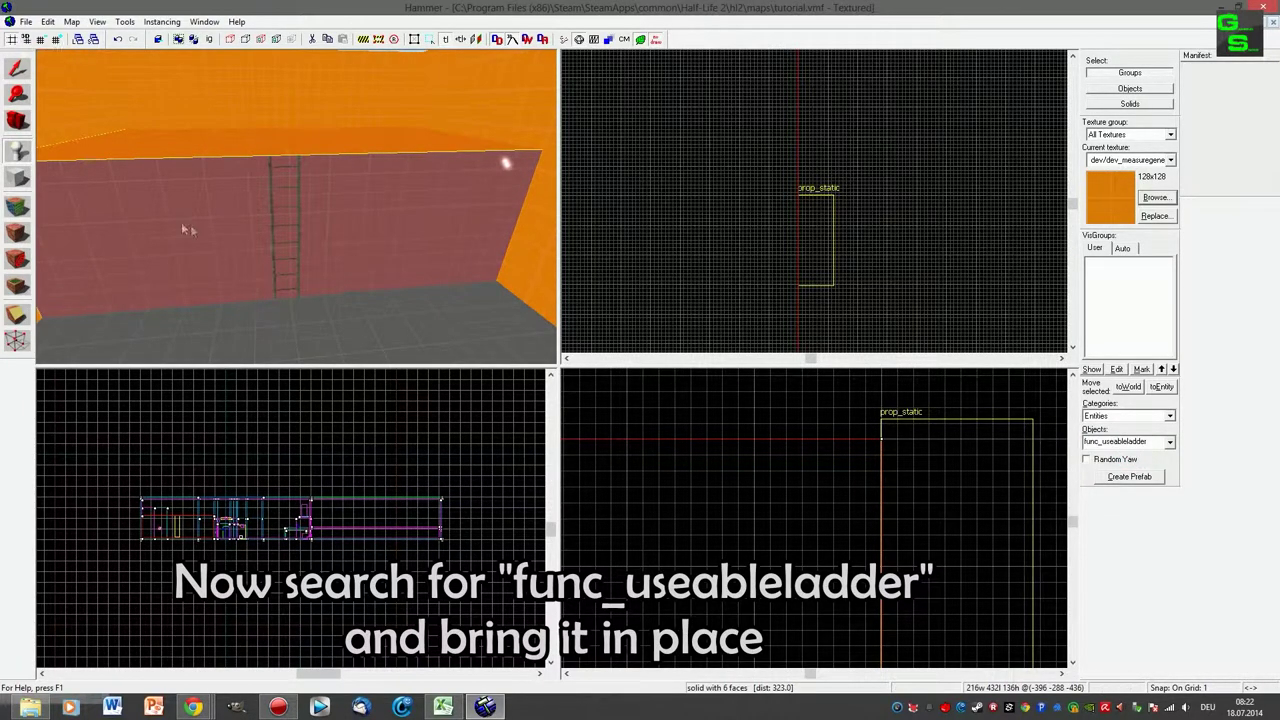
pyautogui.click(301, 291)
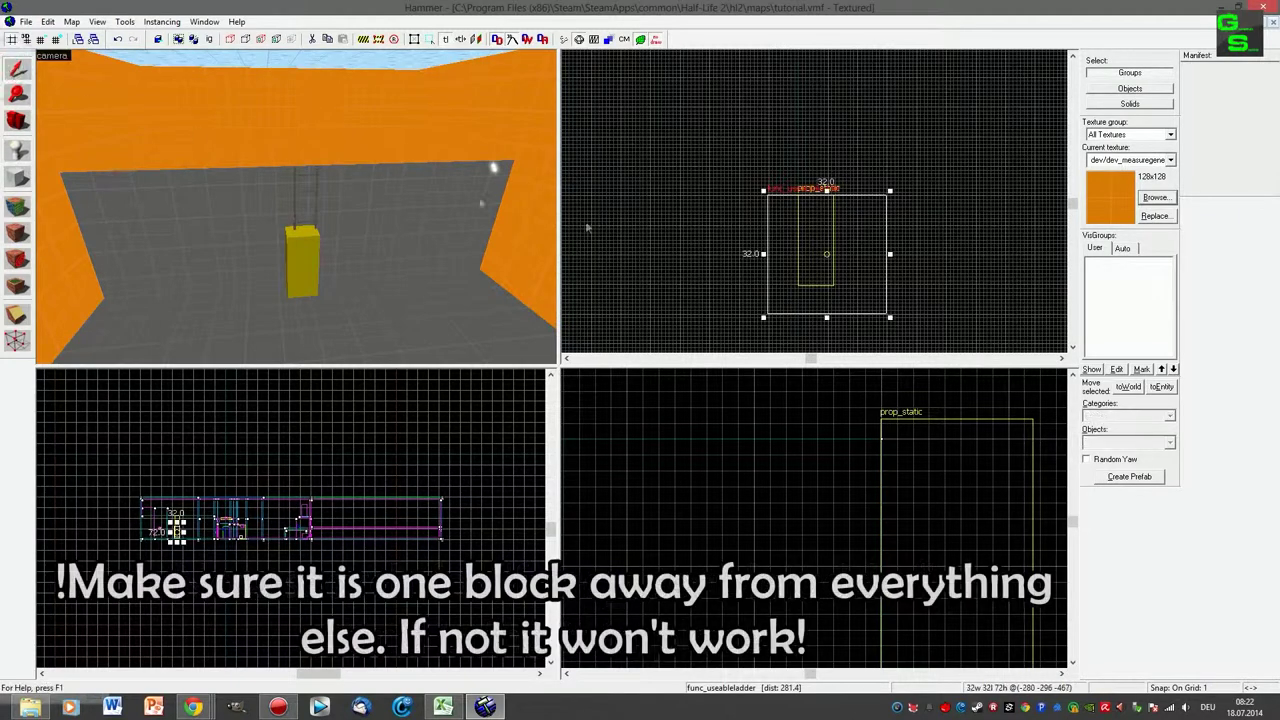
# - Position the func_useableladder in front of the ladder prop, leaving a one-unit gap to the podium and the floor
pyautogui.scroll(3, 826, 246)
pyautogui.moveTo(819, 287); pyautogui.dragTo(876, 270)
pyautogui.scroll(3, 800, 242)
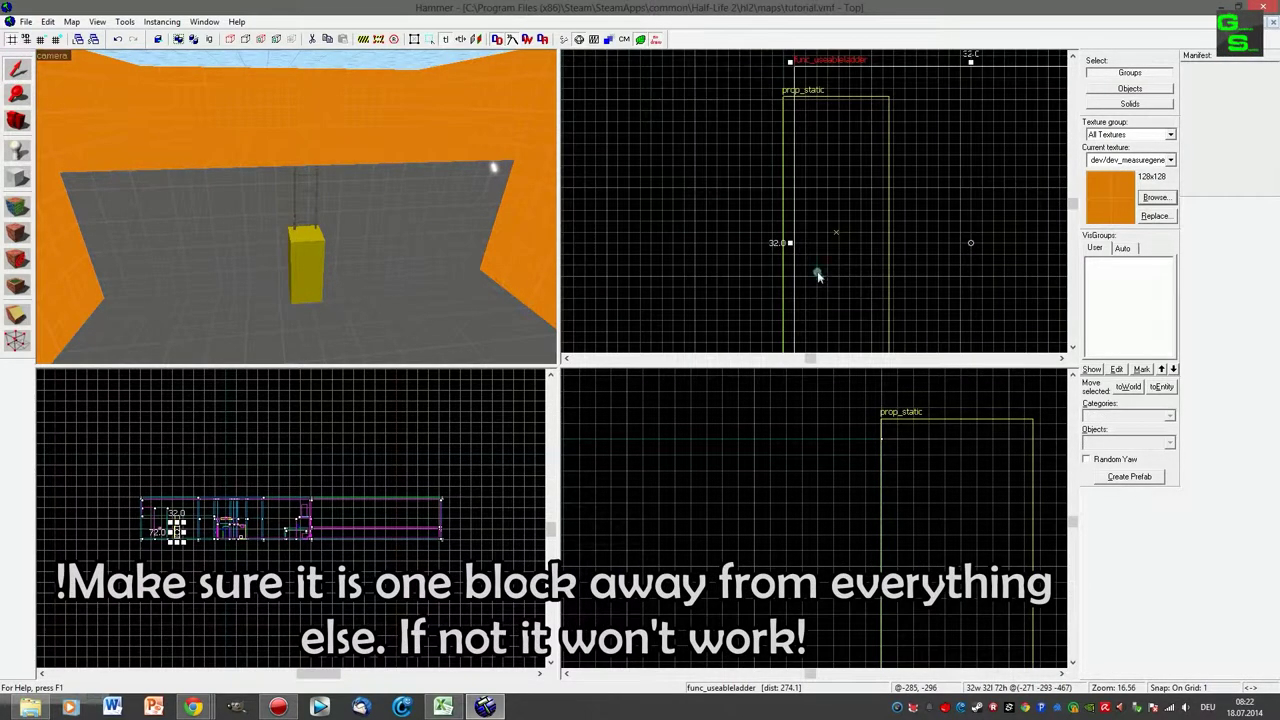
pyautogui.scroll(-5, 760, 445)
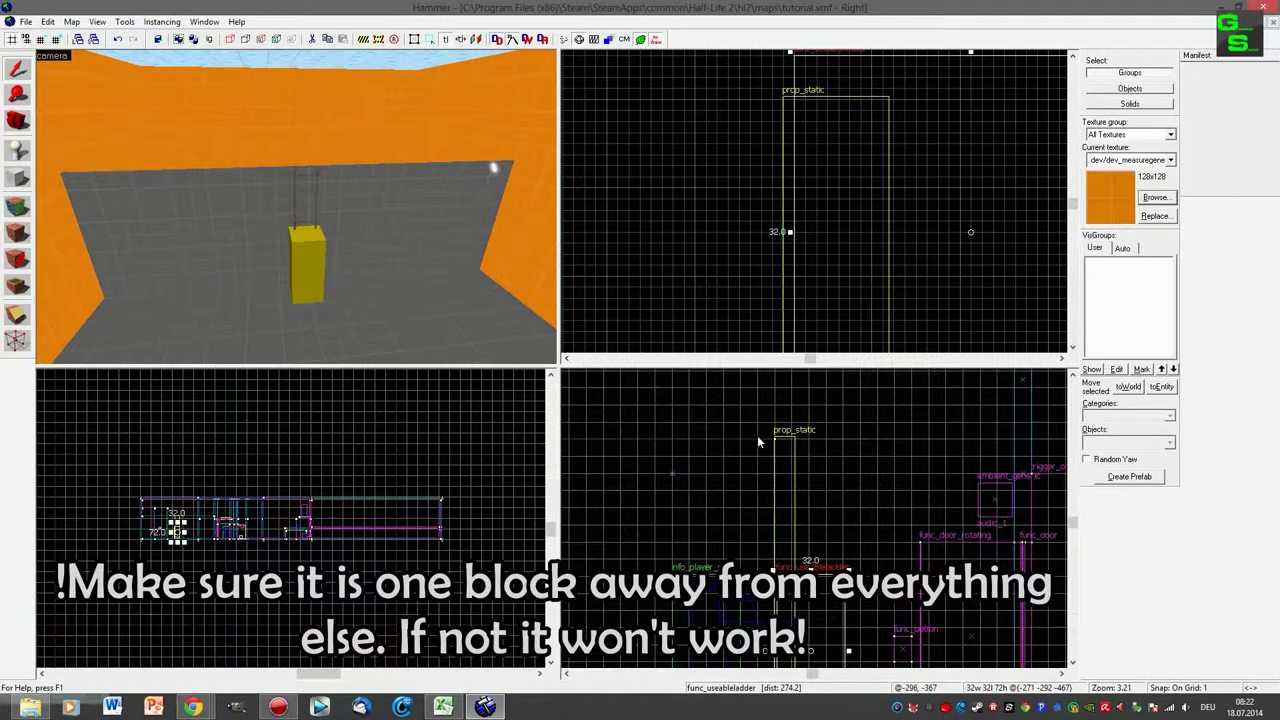
pyautogui.scroll(18, 780, 590)
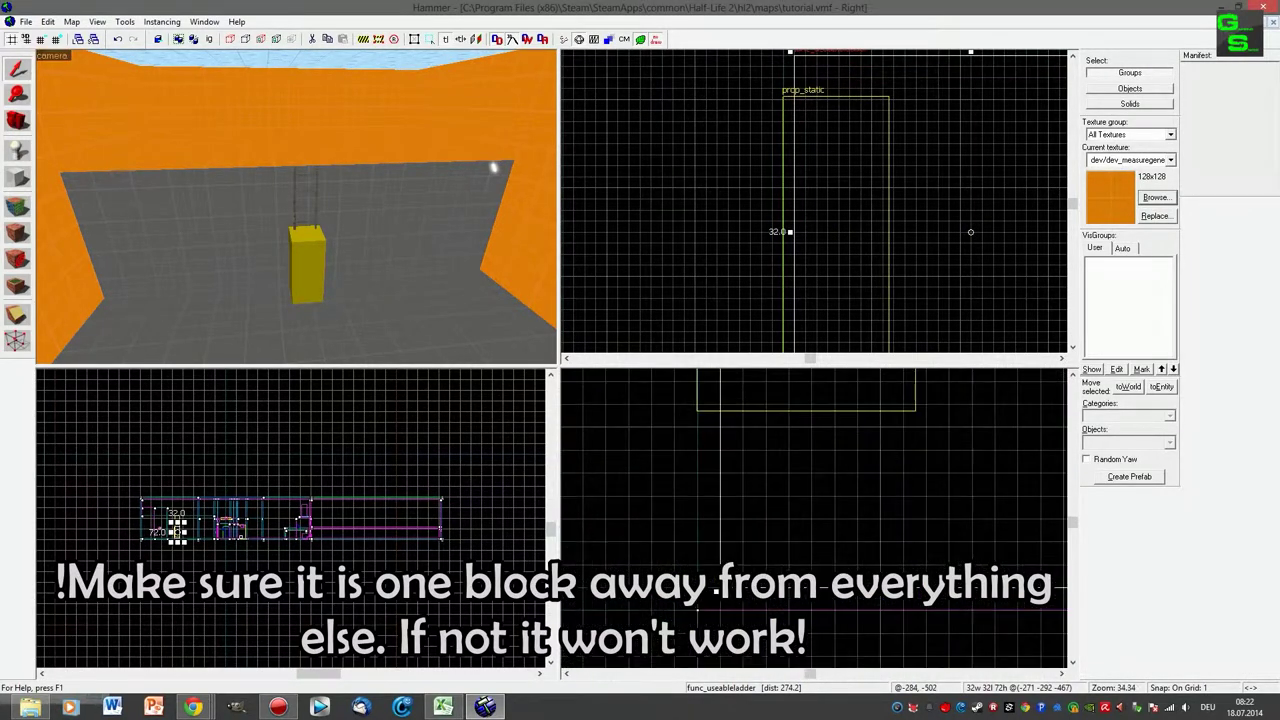
pyautogui.moveTo(782, 551); pyautogui.dragTo(784, 567)
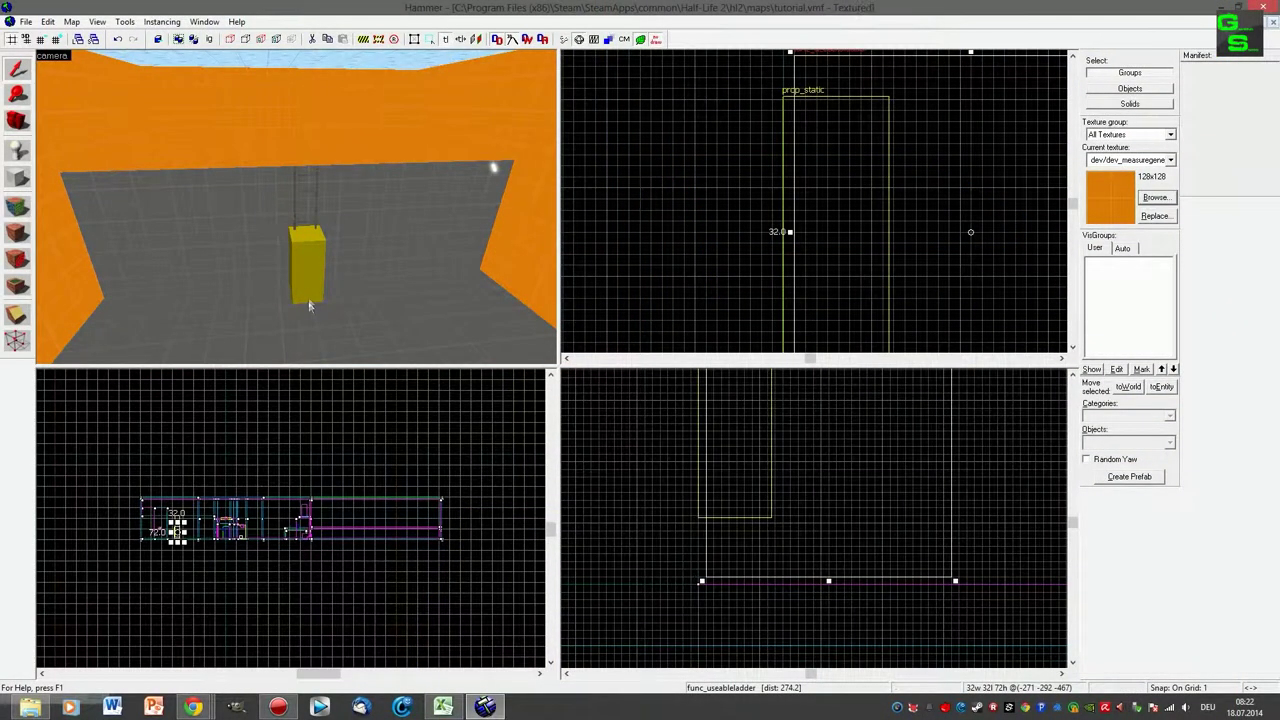
# - Try concrete as the func_useableladder's surface property, clear the entry and cancel the property changes
pyautogui.doubleClick(302, 271)
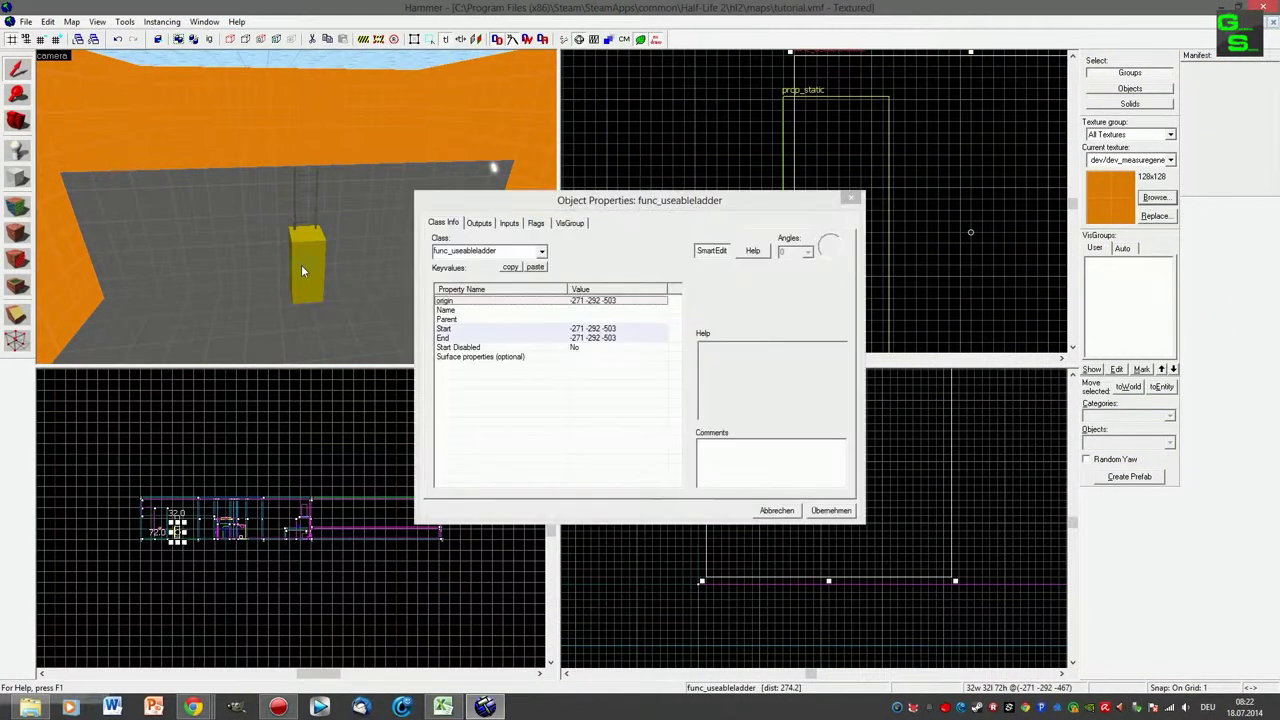
pyautogui.click(520, 358)
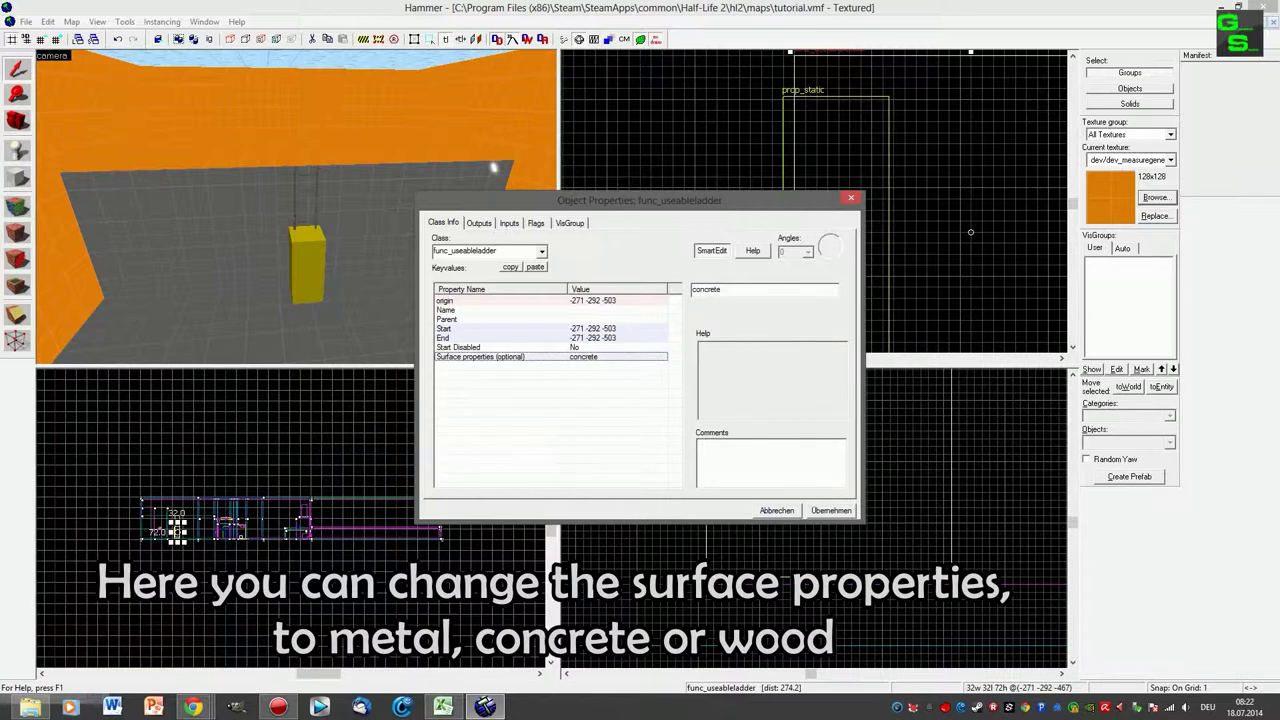
pyautogui.click(738, 292)
pyautogui.press('BackSpace')
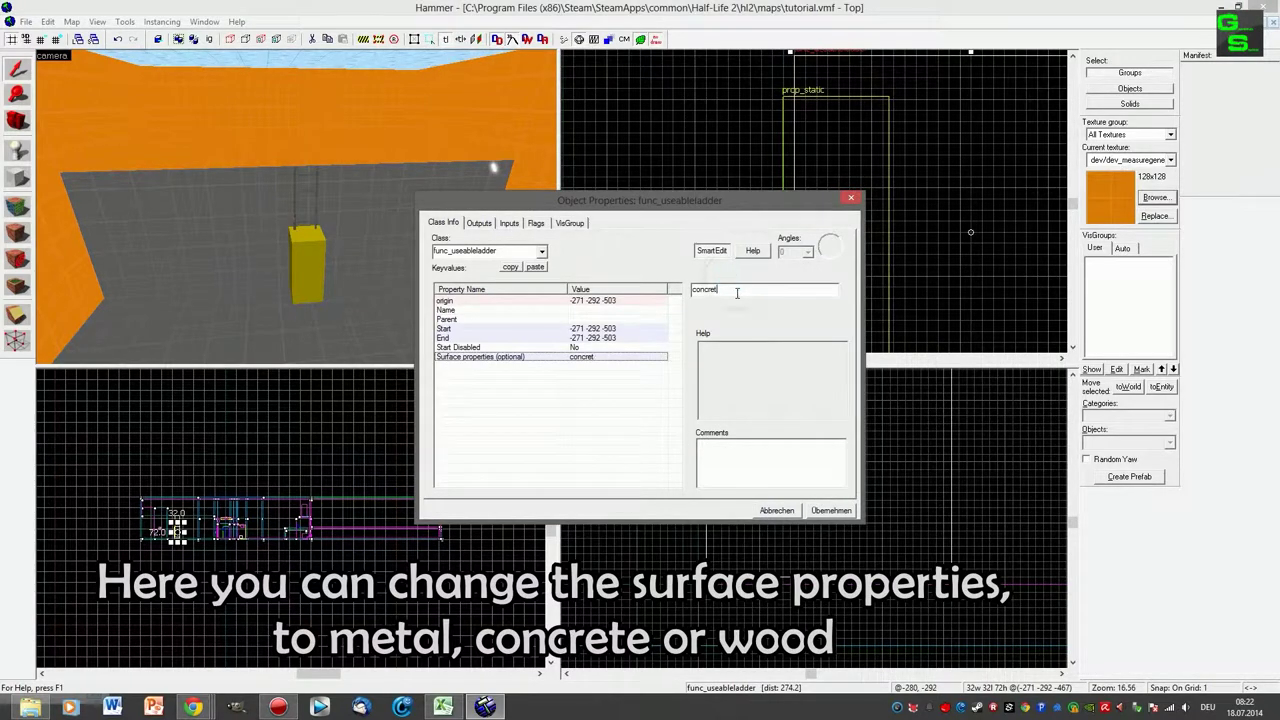
pyautogui.press('BackSpace')
pyautogui.press('BackSpace')
pyautogui.press('BackSpace')
pyautogui.press('BackSpace')
pyautogui.click(790, 510)
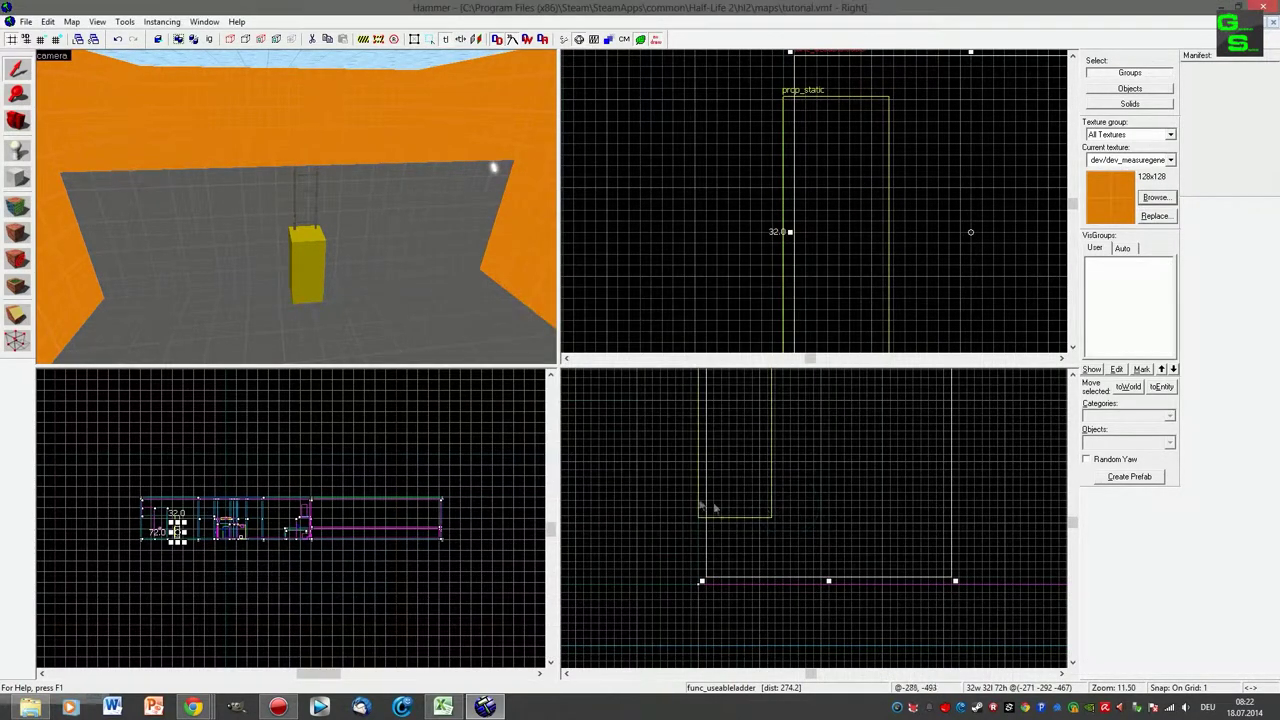
# - Move the func_useableladder's end point straight up to one unit above the podium top, making the entity 208 units high overall
pyautogui.scroll(-8, 733, 548)
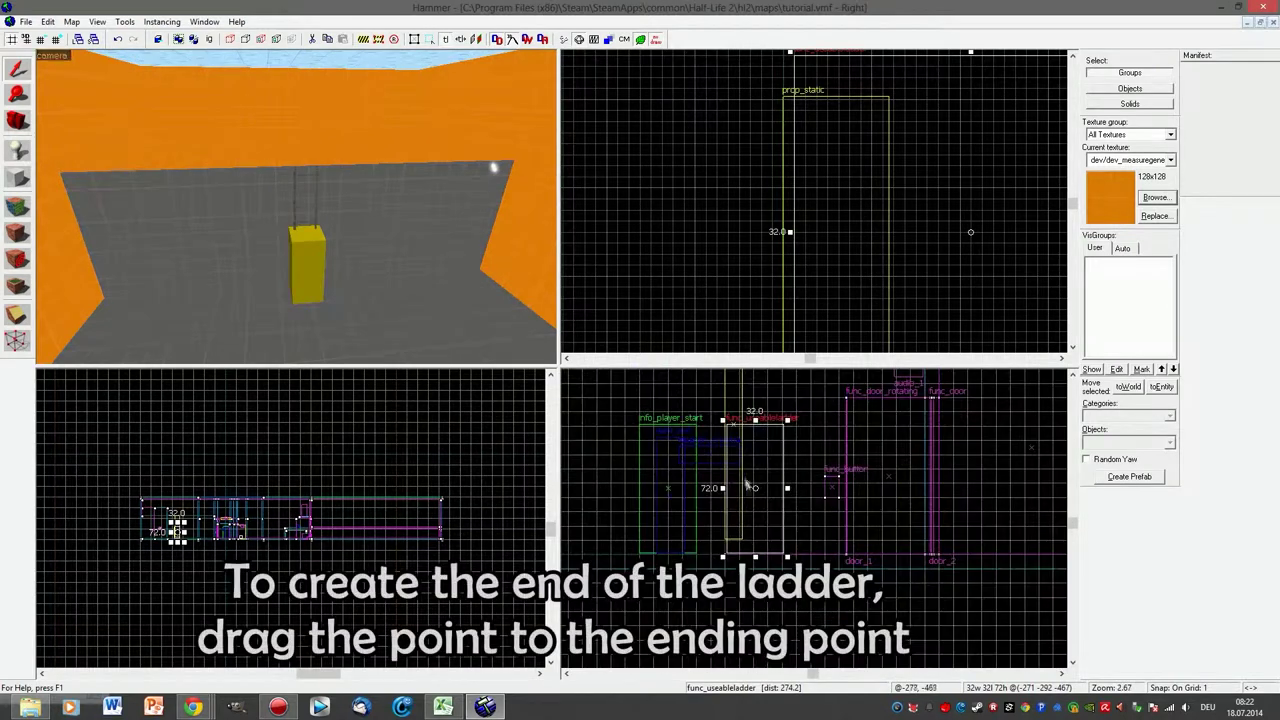
pyautogui.scroll(4, 750, 470)
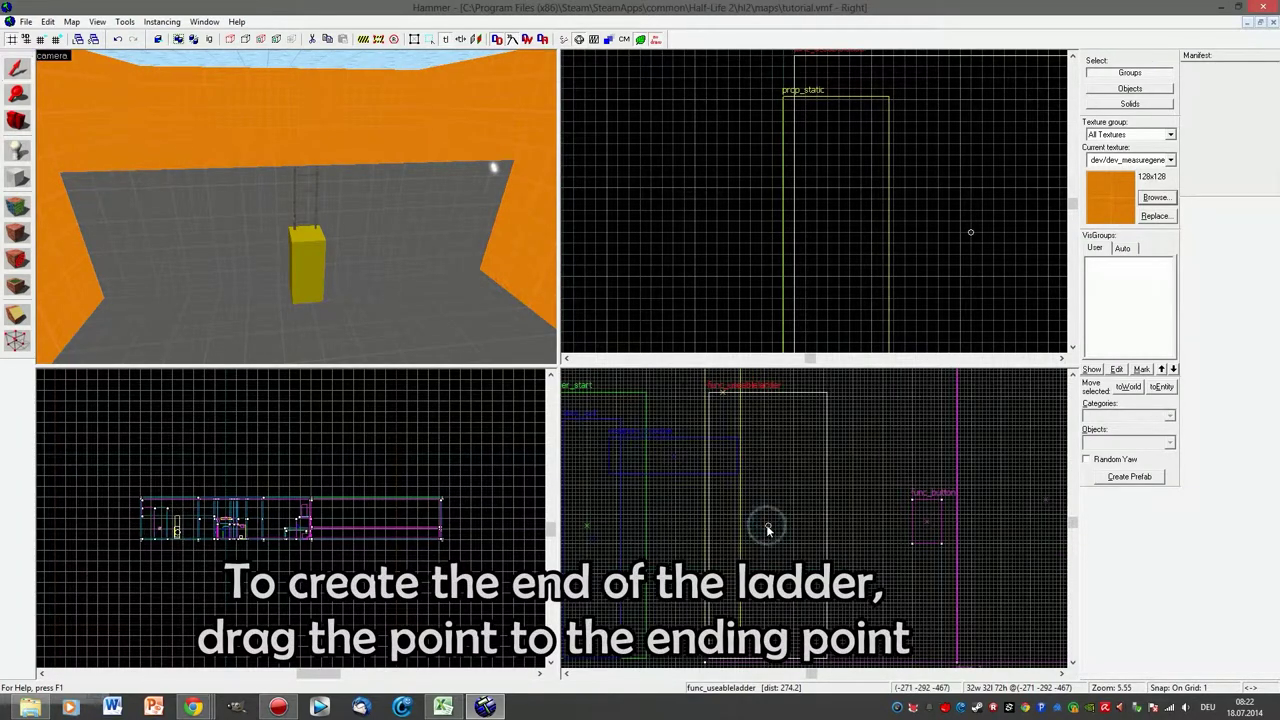
pyautogui.moveTo(770, 484)
pyautogui.mouseDown()
pyautogui.moveTo(786, 257)
pyautogui.moveTo(769, 166)
pyautogui.moveTo(769, 425)
pyautogui.mouseUp()
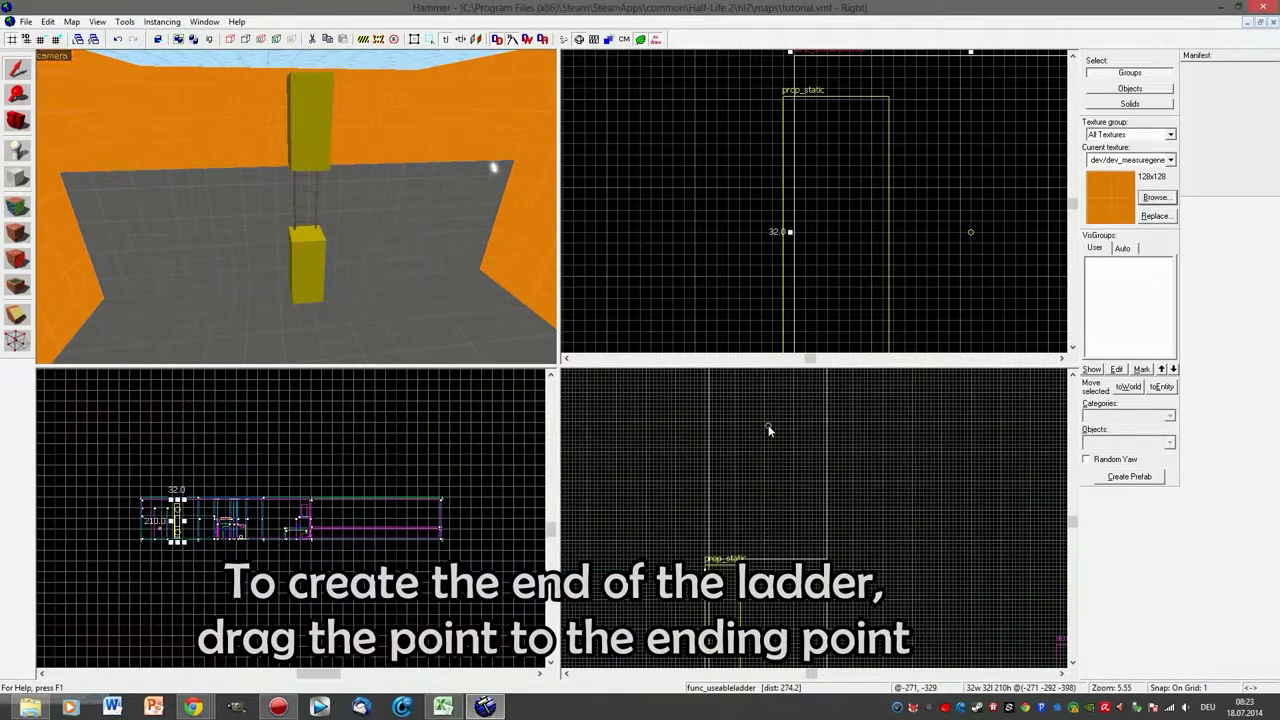
pyautogui.scroll(7, 719, 565)
pyautogui.scroll(-7, 707, 574)
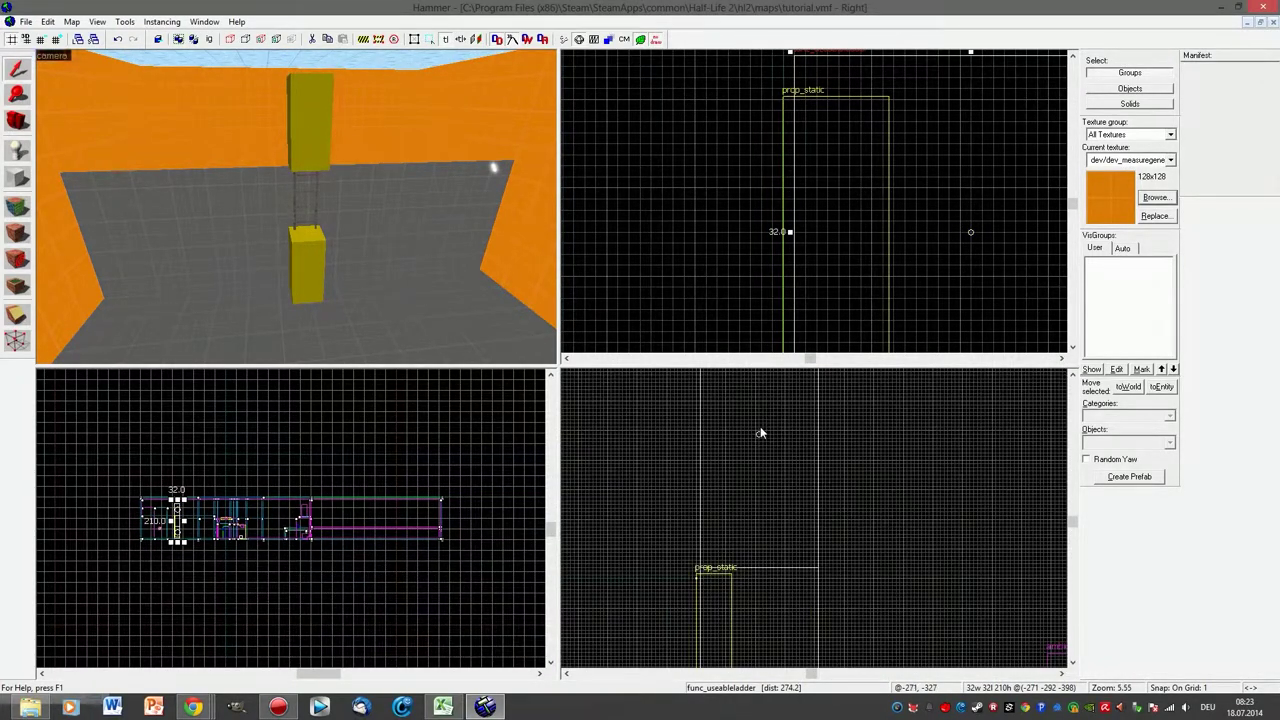
pyautogui.moveTo(758, 440); pyautogui.dragTo(758, 442)
pyautogui.scroll(12, 721, 572)
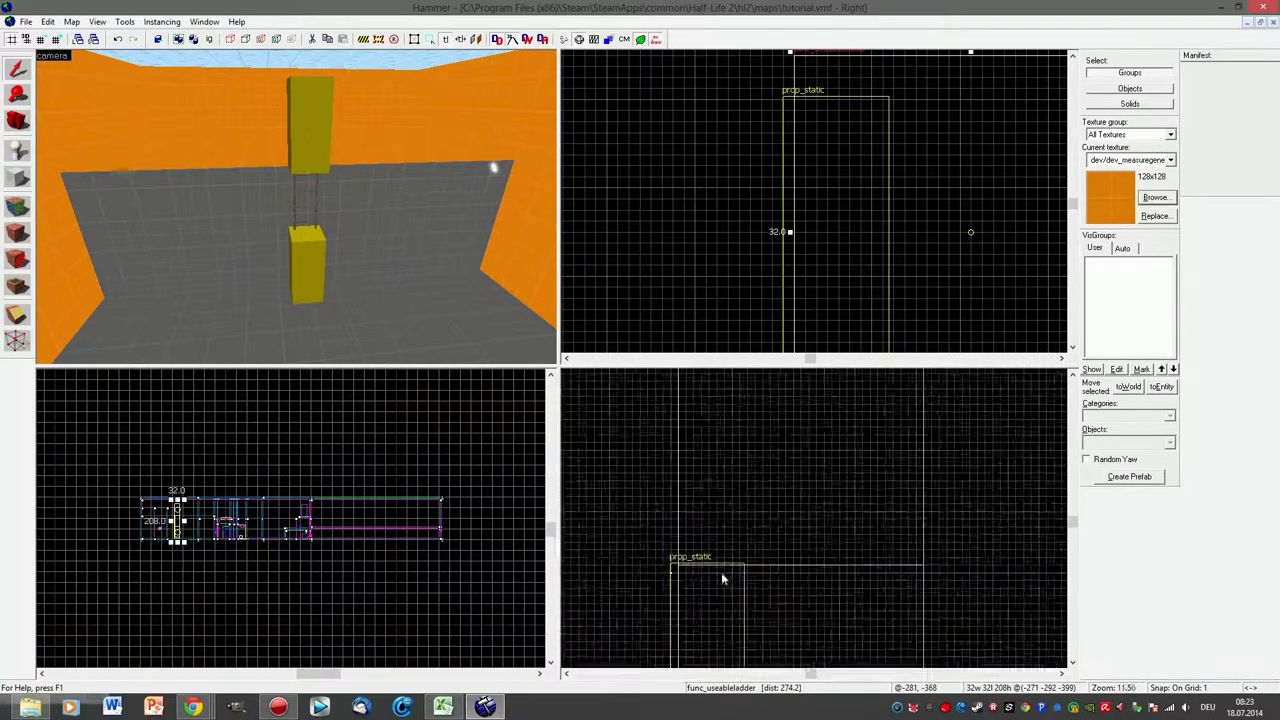
# - Place an info_ladder_dismount entity on top of the podium next to the upper end of the ladder
pyautogui.scroll(-2, 720, 571)
pyautogui.scroll(-12, 720, 575)
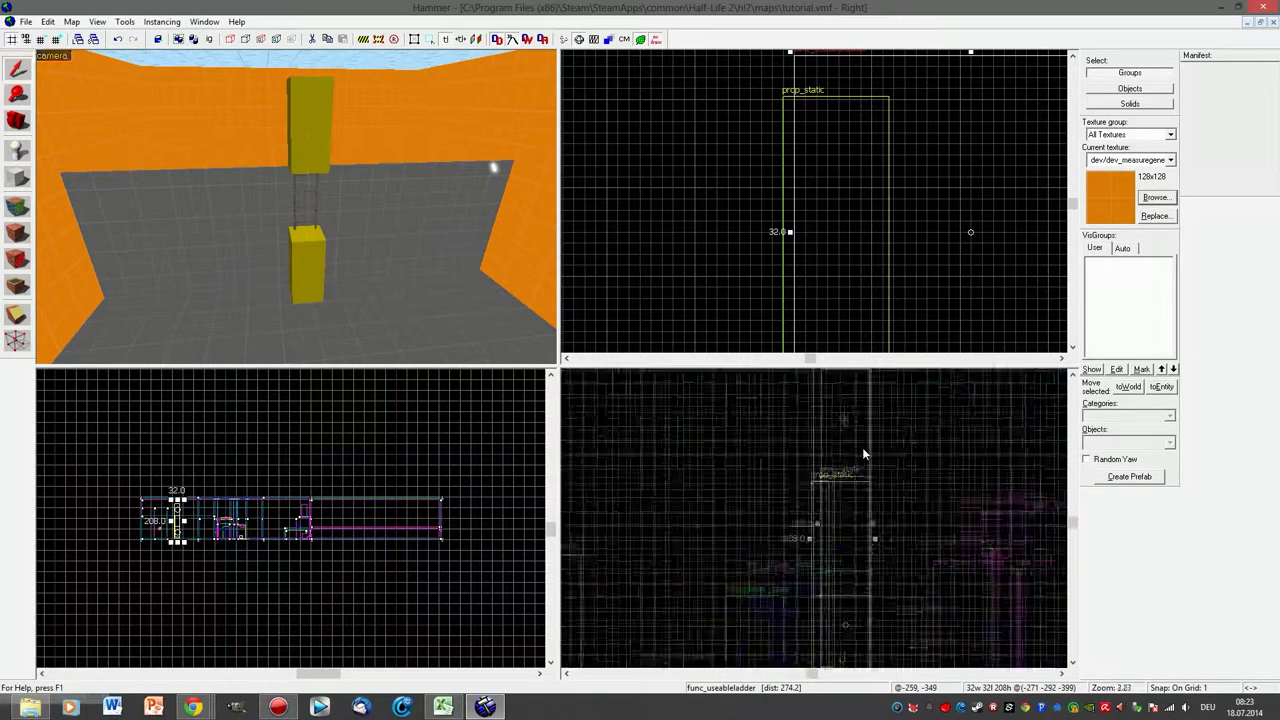
pyautogui.moveTo(240, 190); pyautogui.dragTo(296, 207)
pyautogui.press('z')
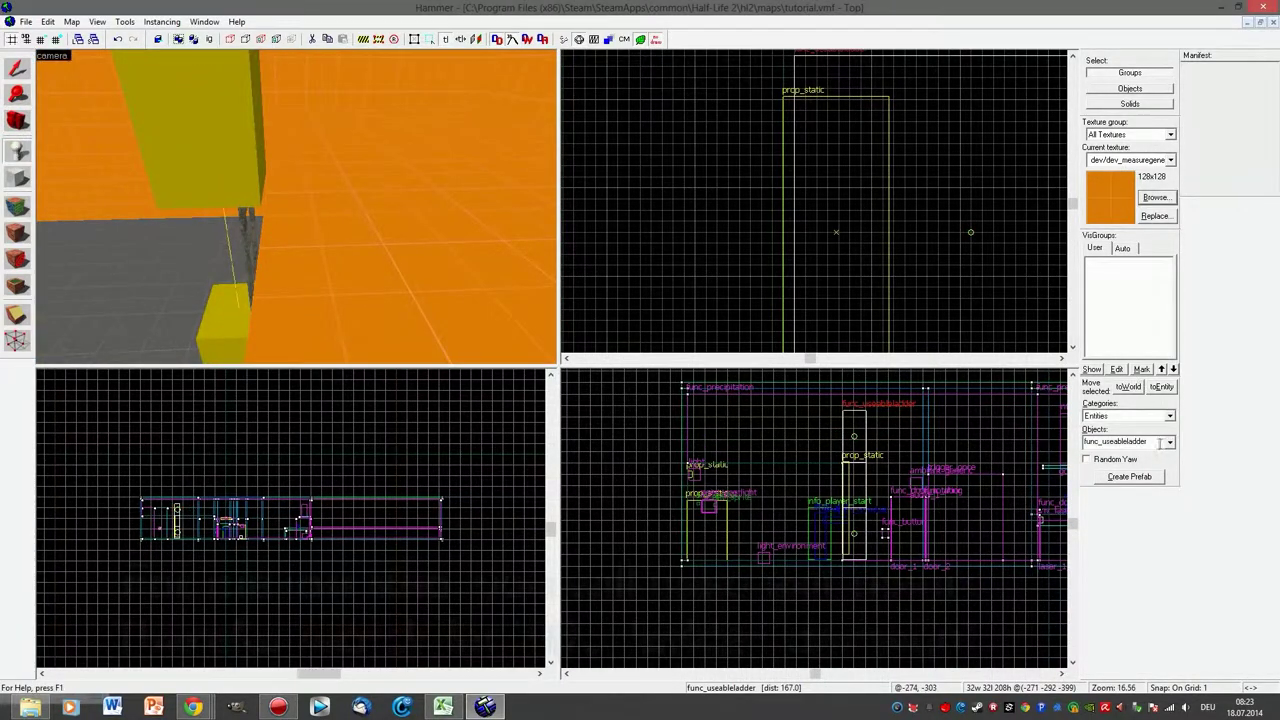
pyautogui.doubleClick(1160, 443)
pyautogui.write('ladd')
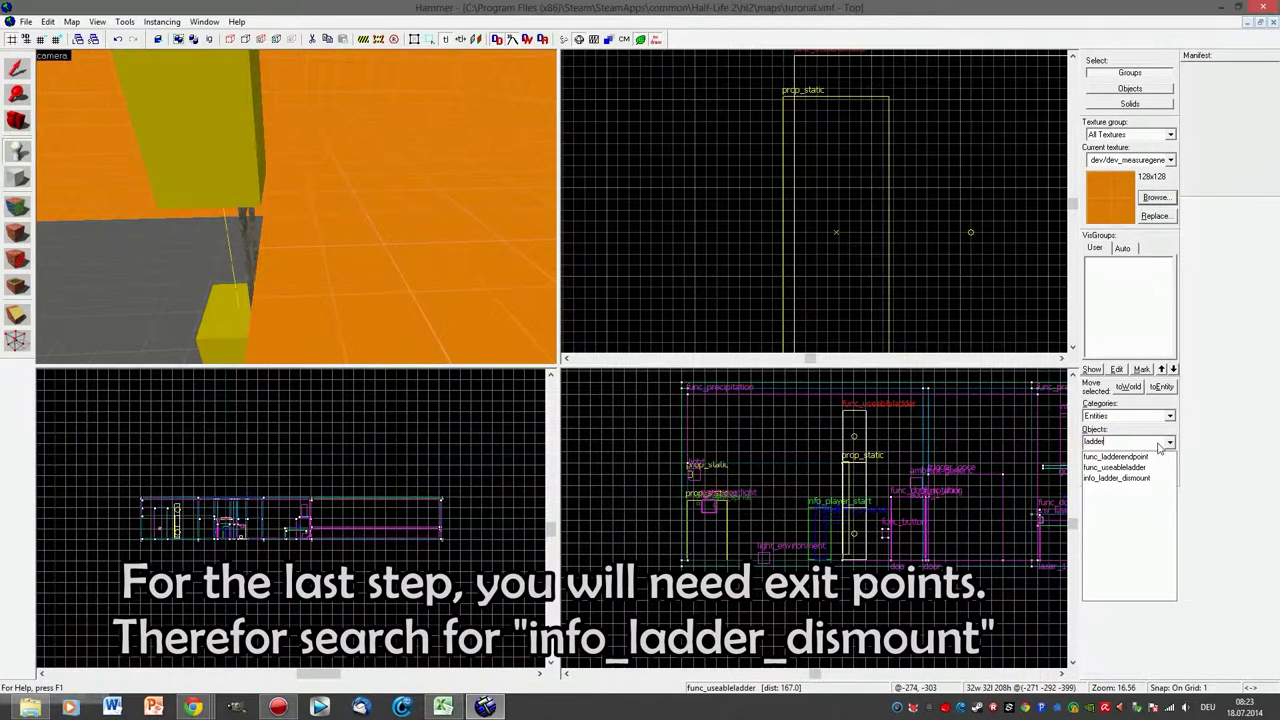
pyautogui.click(1104, 479)
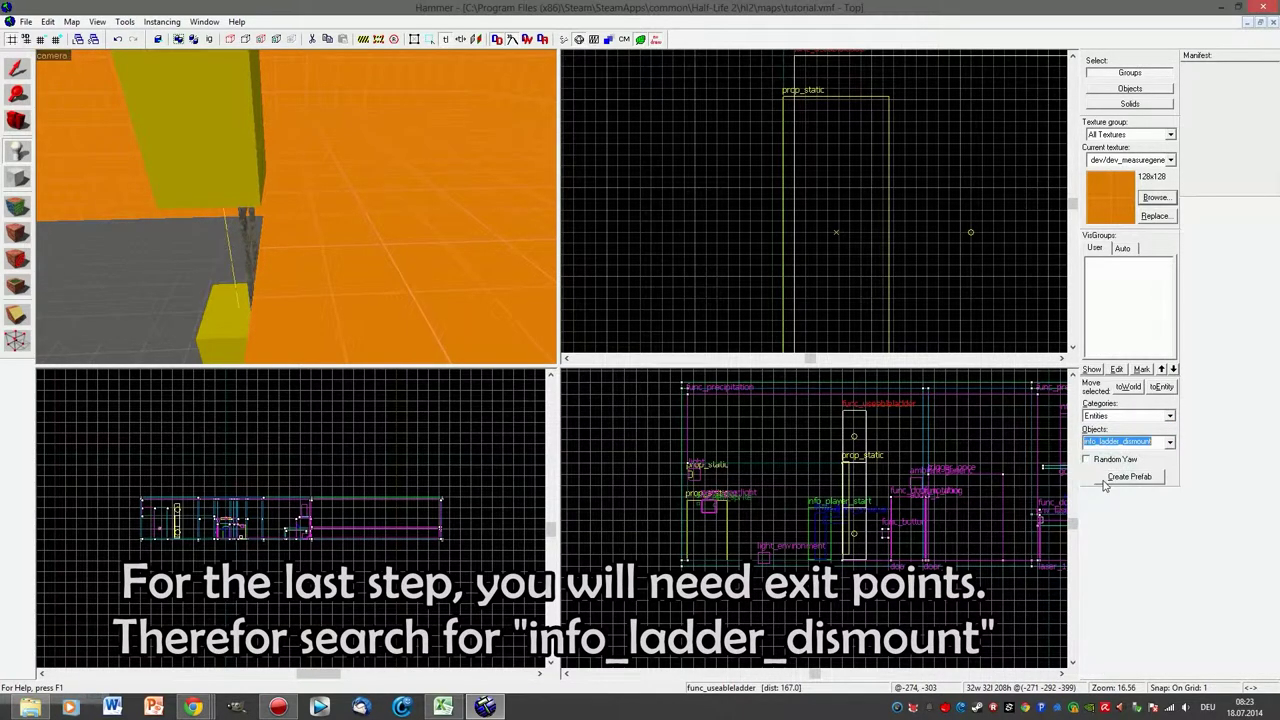
pyautogui.click(309, 198)
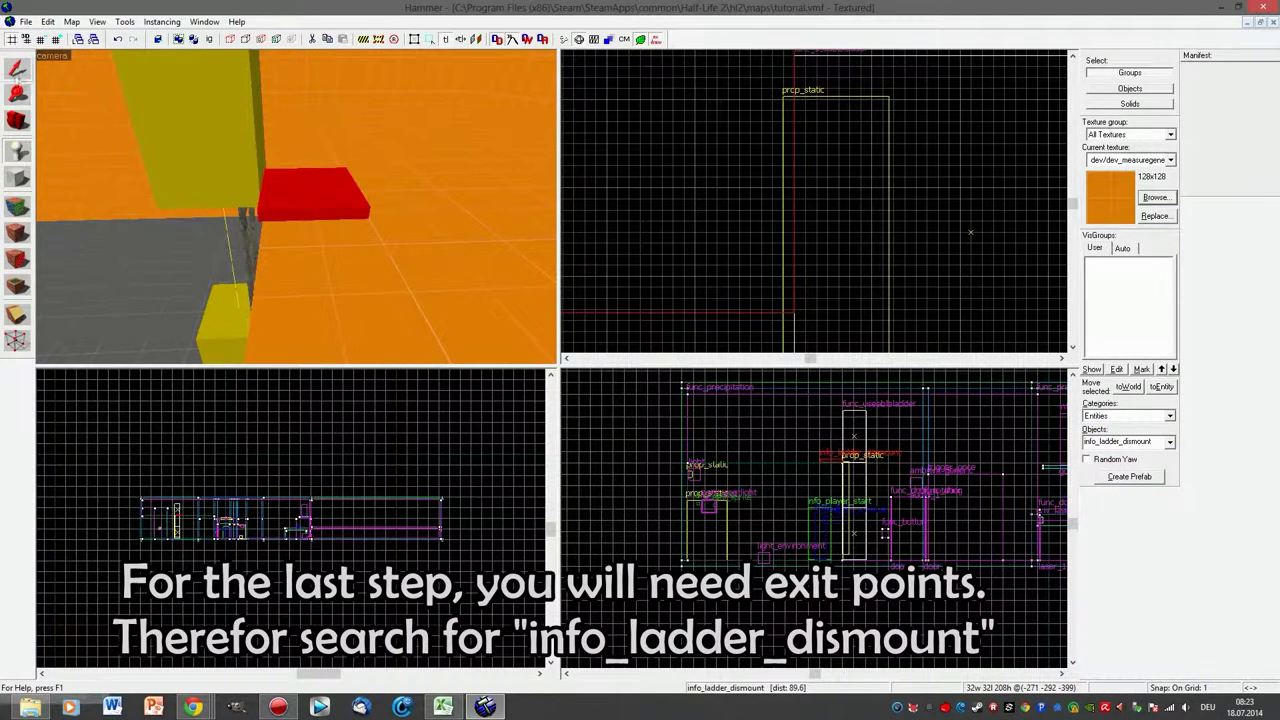
# - Centre the upper info_ladder_dismount on the ladder, just behind the func_useableladder, and raise it slightly above the podium surface
pyautogui.click(16, 74)
pyautogui.scroll(-9, 797, 229)
pyautogui.moveTo(758, 209); pyautogui.dragTo(761, 215)
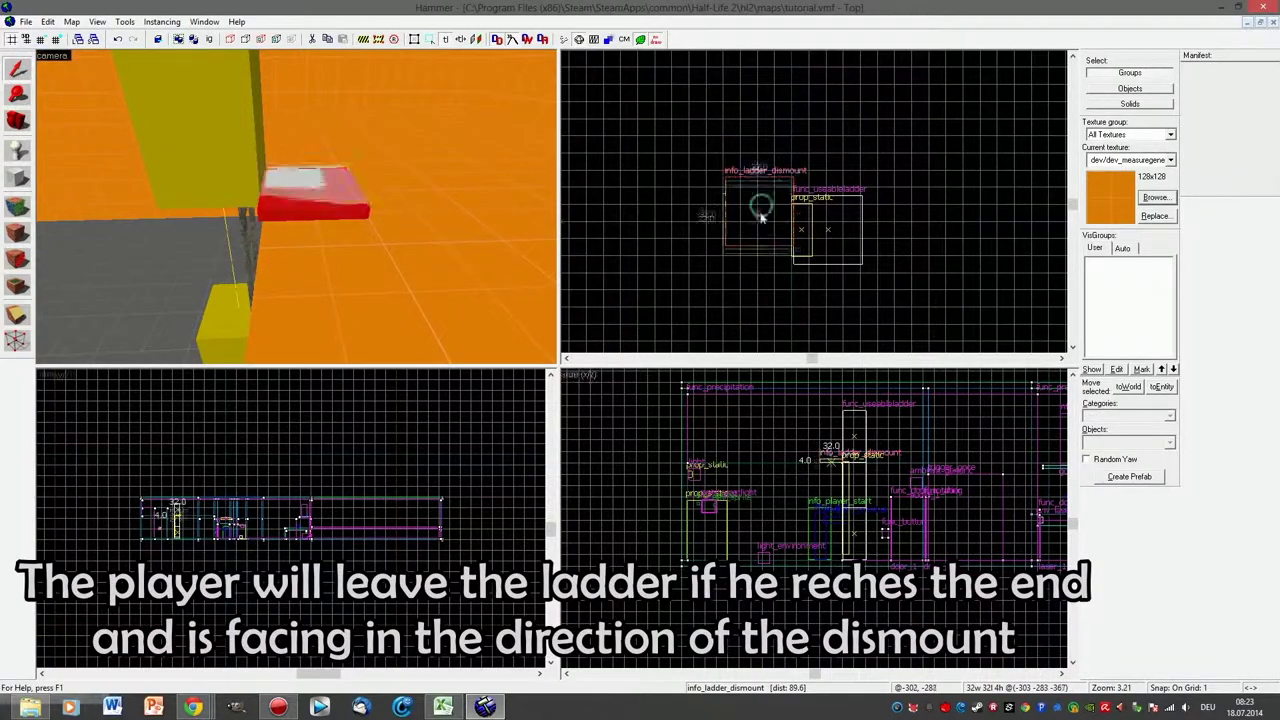
pyautogui.scroll(6, 762, 218)
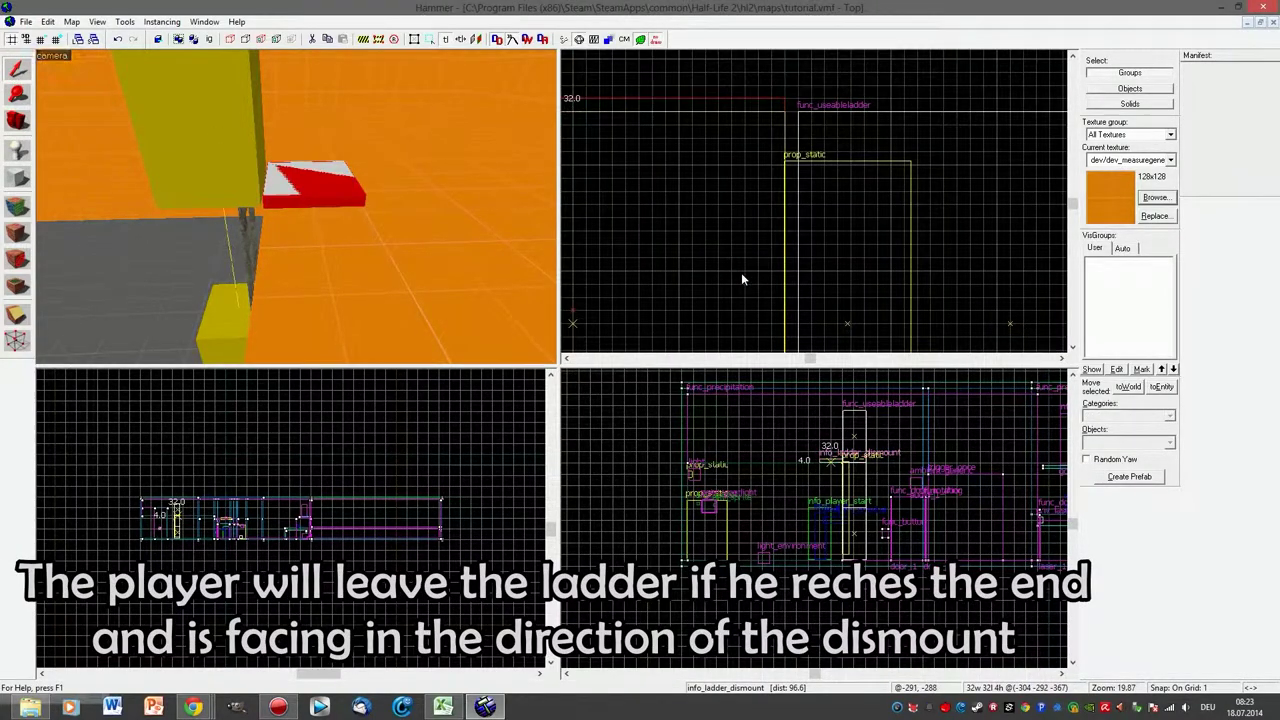
pyautogui.scroll(-4, 777, 211)
pyautogui.moveTo(741, 273); pyautogui.dragTo(752, 271)
pyautogui.scroll(4, 773, 295)
pyautogui.scroll(6, 828, 465)
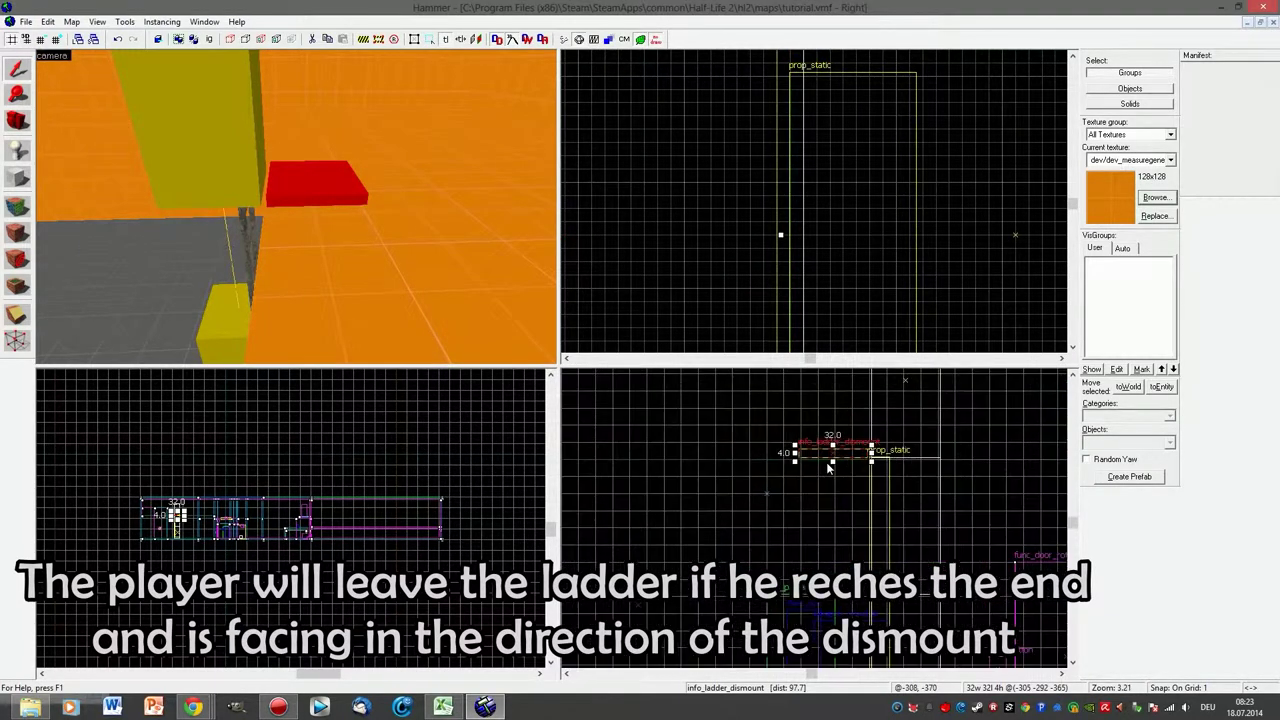
pyautogui.scroll(8, 828, 467)
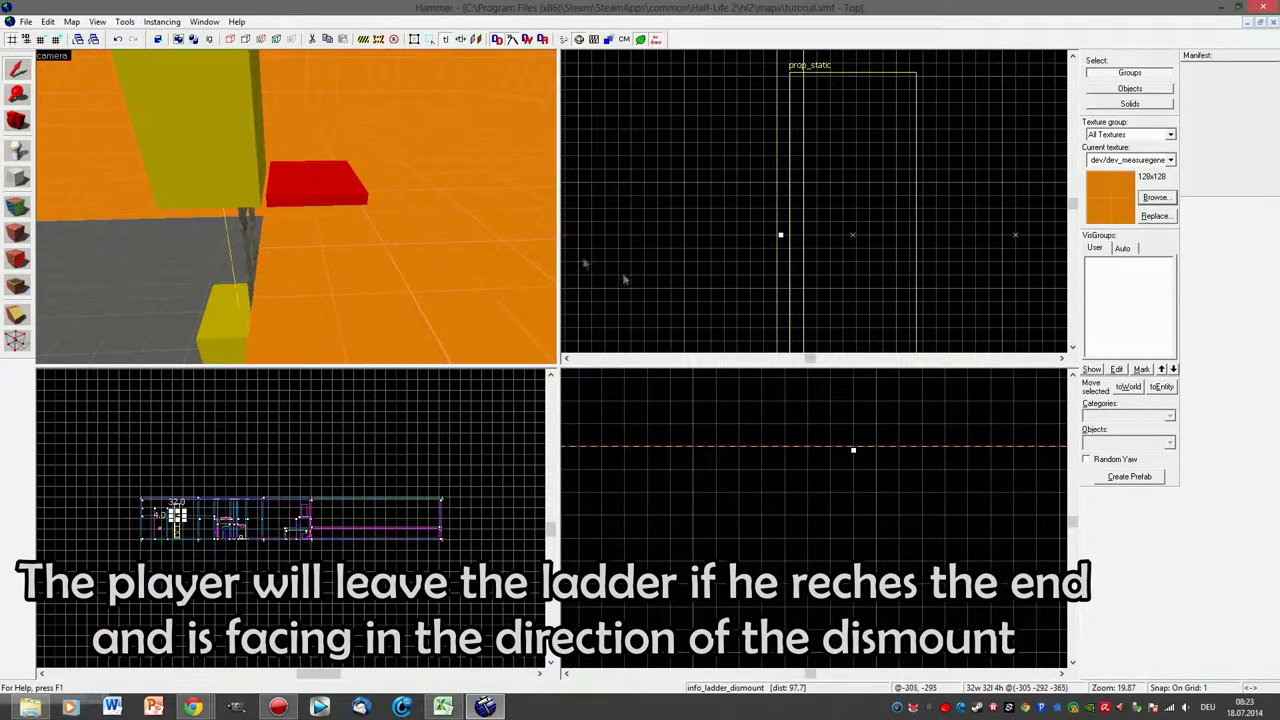
# - Place a second info_ladder_dismount on the floor and align it beside the foot of the func_useableladder, leaving a one-unit gap
pyautogui.moveTo(230, 180); pyautogui.dragTo(296, 207)
pyautogui.click(16, 149)
pyautogui.click(268, 129)
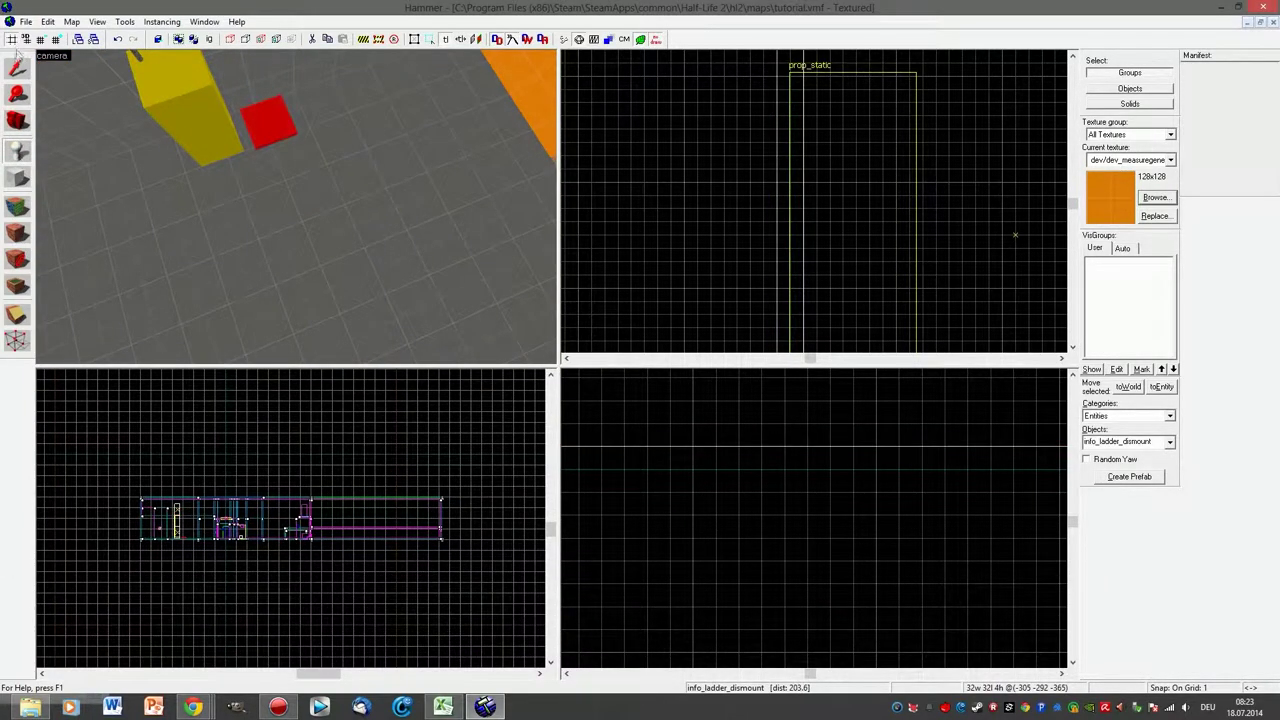
pyautogui.click(16, 68)
pyautogui.scroll(-14, 698, 106)
pyautogui.scroll(3, 719, 163)
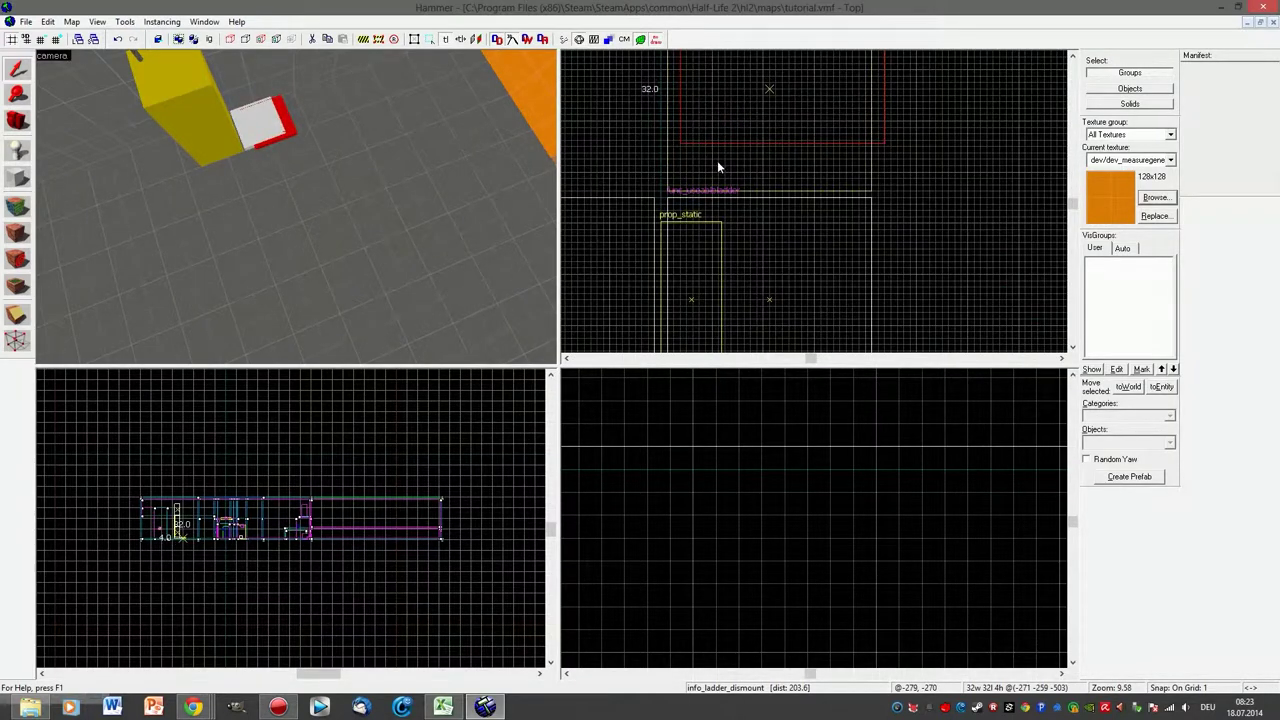
pyautogui.moveTo(718, 162); pyautogui.dragTo(718, 162)
# - Copy the floor info_ladder_dismount to the front and to the opposite side of the func_useableladder
pyautogui.keyDown('shift'); pyautogui.moveTo(708, 106); pyautogui.dragTo(919, 316); pyautogui.keyUp('shift')
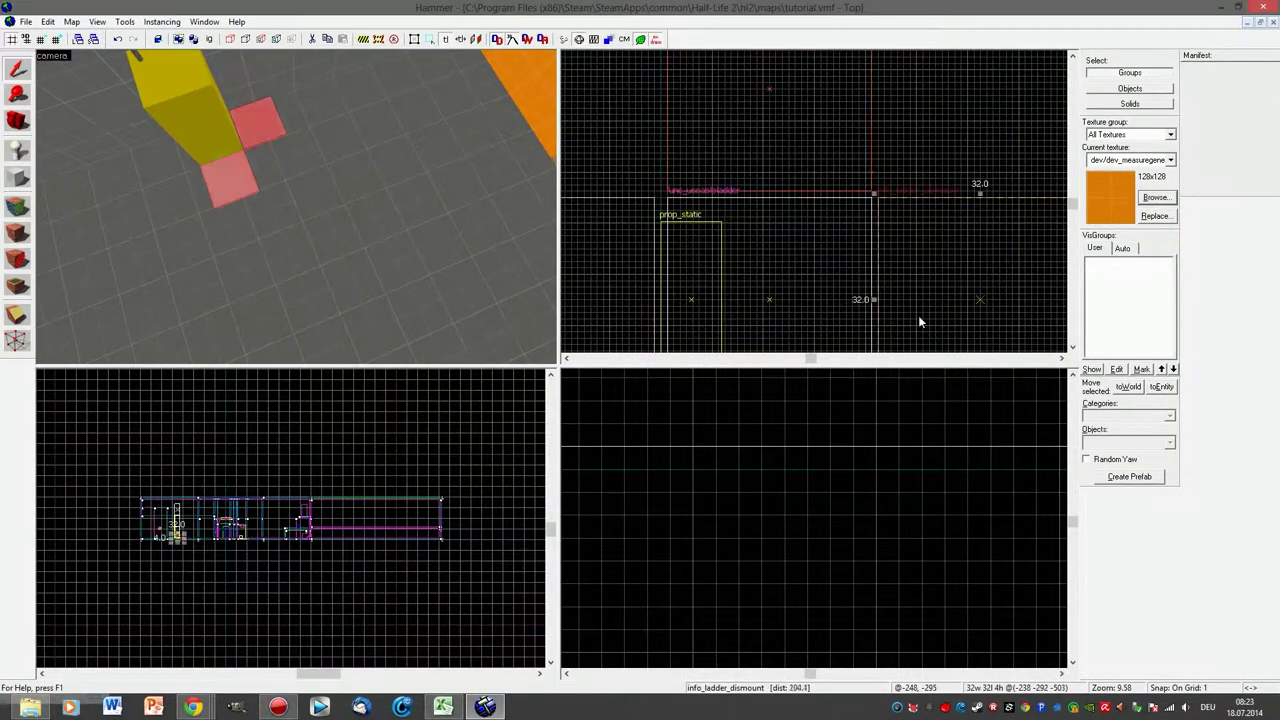
pyautogui.scroll(-5, 846, 70)
pyautogui.keyDown('shift'); pyautogui.moveTo(883, 149); pyautogui.dragTo(799, 234); pyautogui.keyUp('shift')
pyautogui.scroll(7, 856, 208)
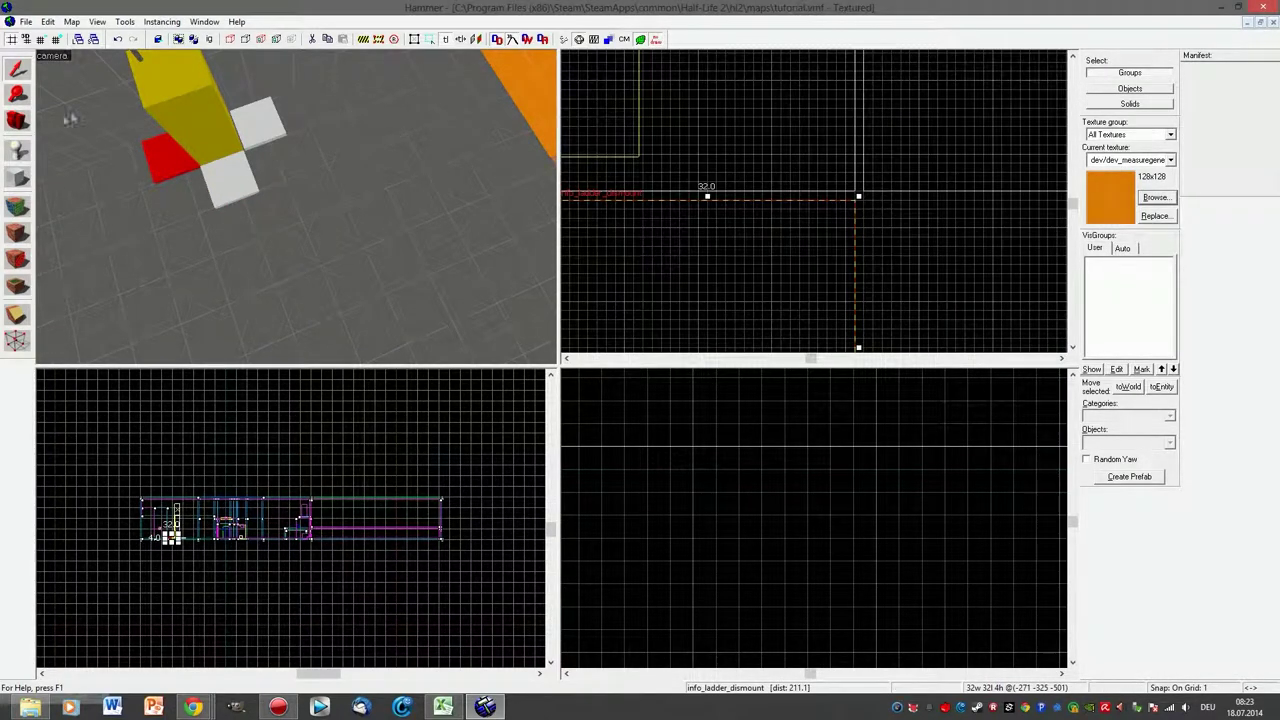
# - Copy the ladder prop_static about 104 units along the podium wall to start a second ladder
pyautogui.press('z')
pyautogui.press('s')
pyautogui.press('a')
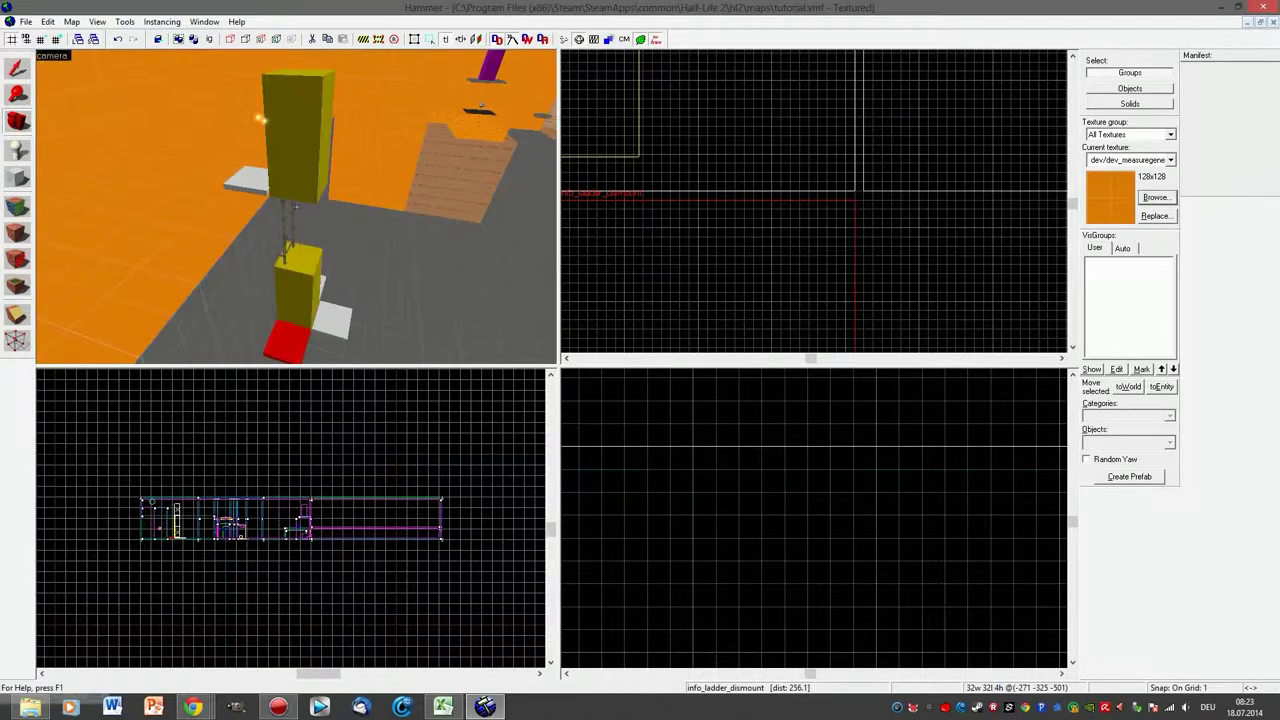
pyautogui.press('d')
pyautogui.press('z')
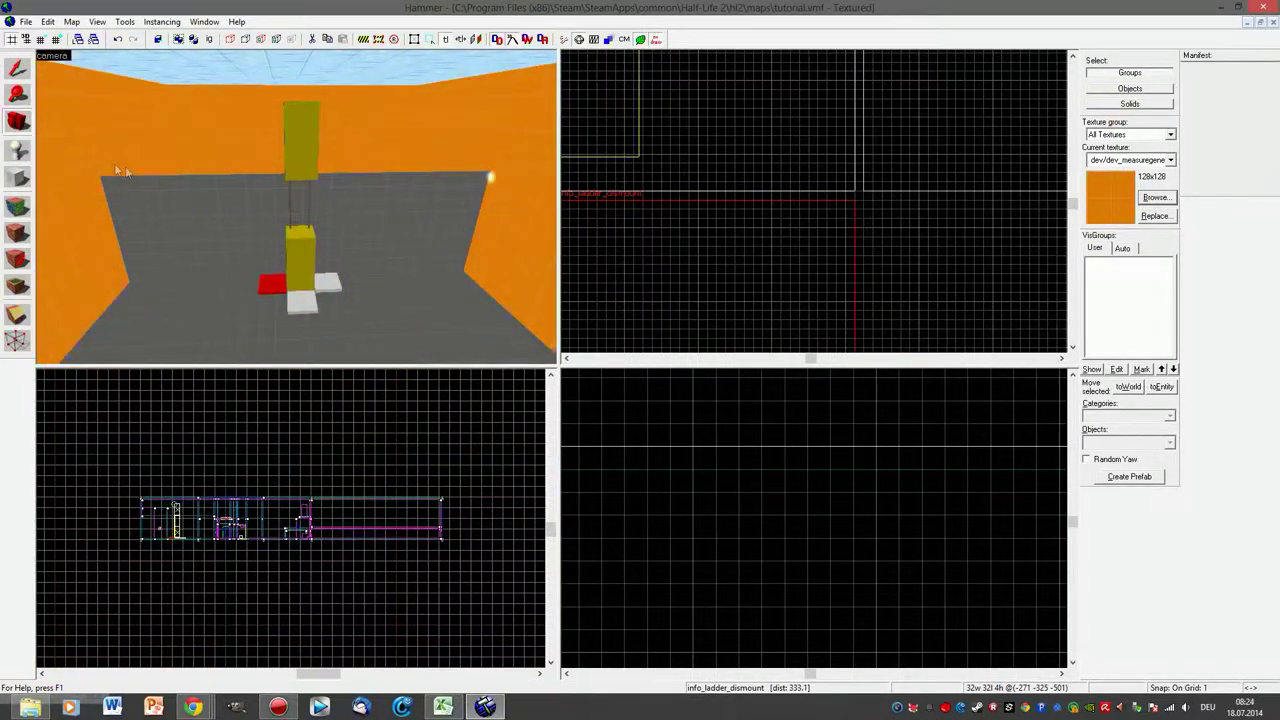
pyautogui.press('z')
pyautogui.press('w')
pyautogui.press('z')
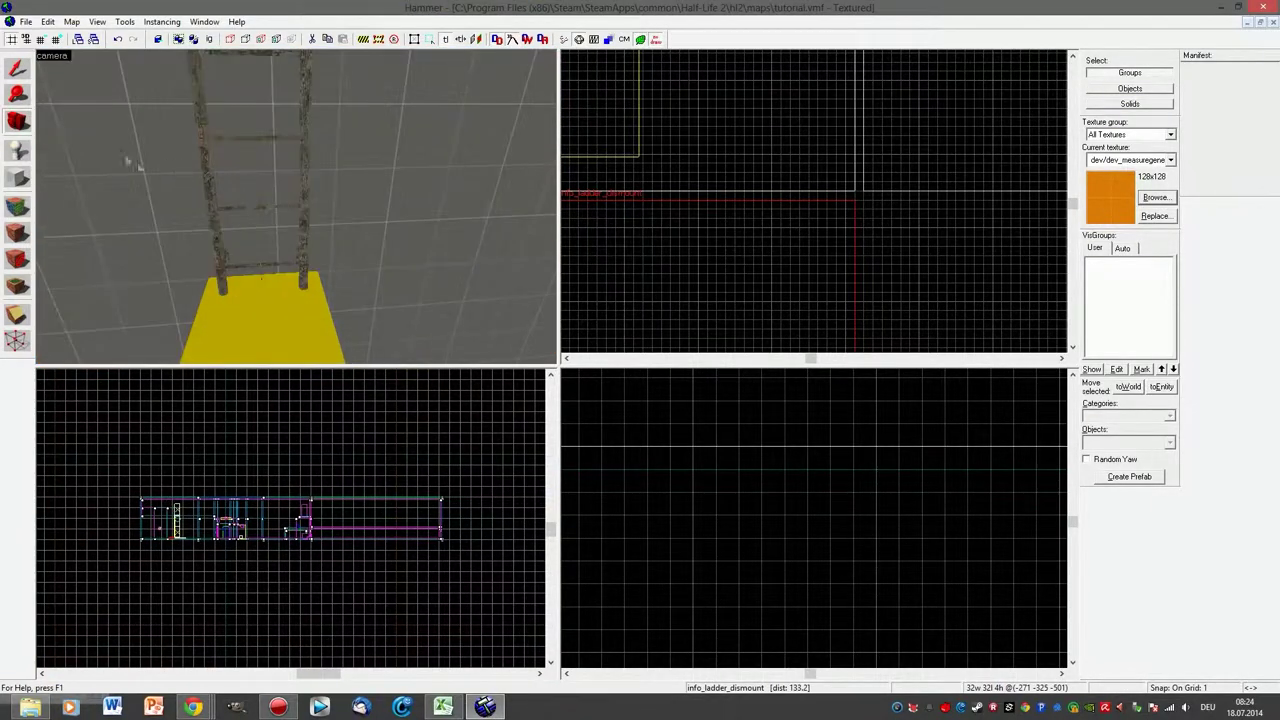
pyautogui.click(306, 180)
pyautogui.scroll(-11, 717, 202)
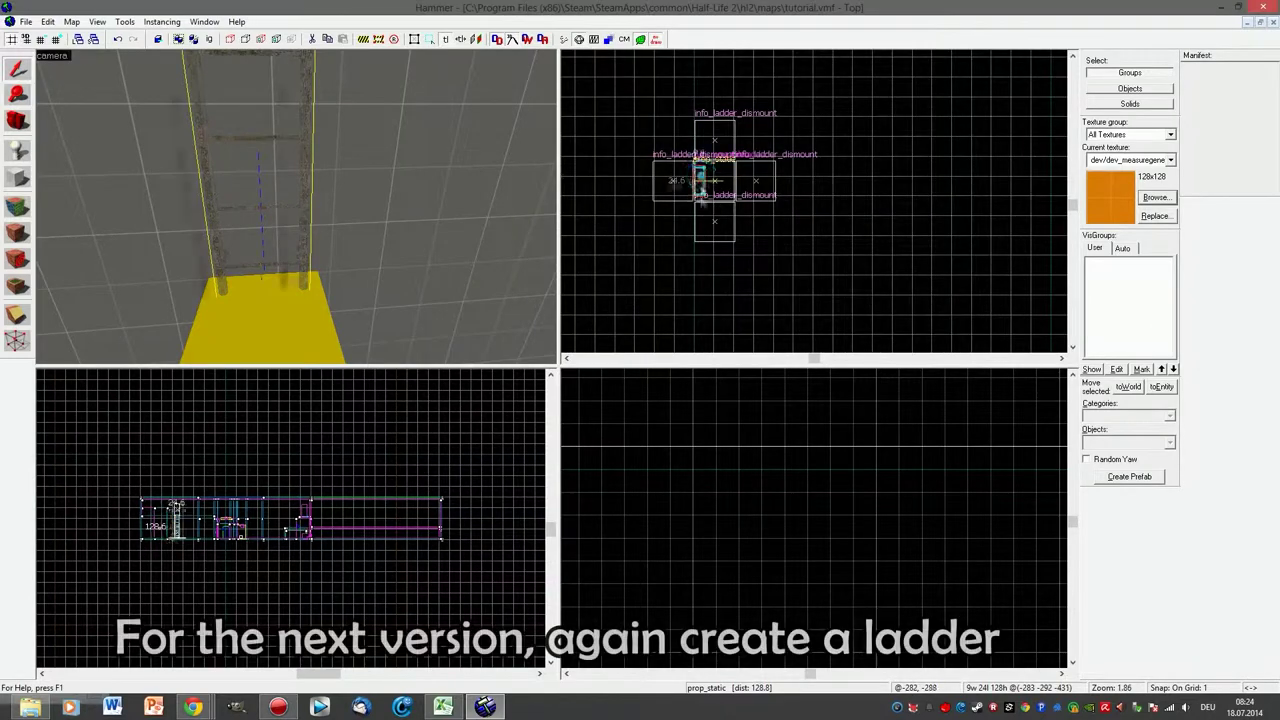
pyautogui.scroll(-4, 704, 195)
pyautogui.moveTo(702, 190); pyautogui.dragTo(699, 250)
pyautogui.scroll(8, 706, 254)
pyautogui.scroll(5, 695, 242)
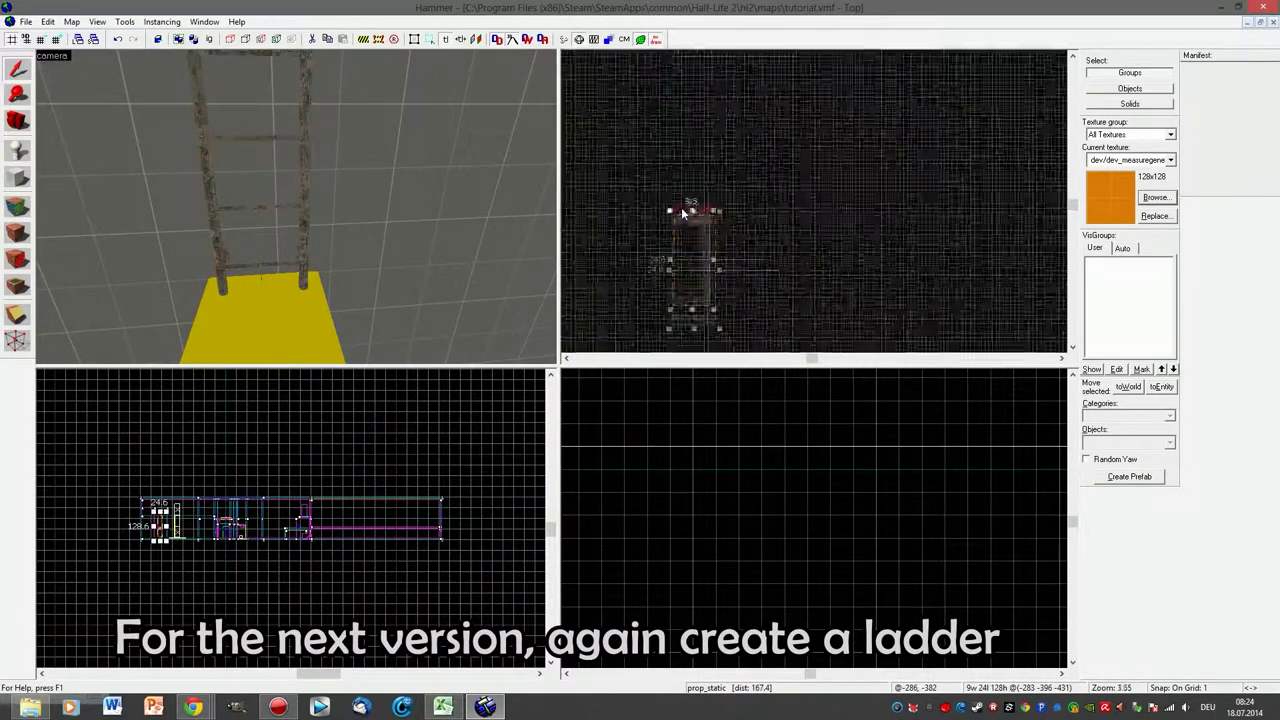
# - Draw a block 10 by 26 units and about 128.6 units high around the copied ladder prop
pyautogui.click(12, 161)
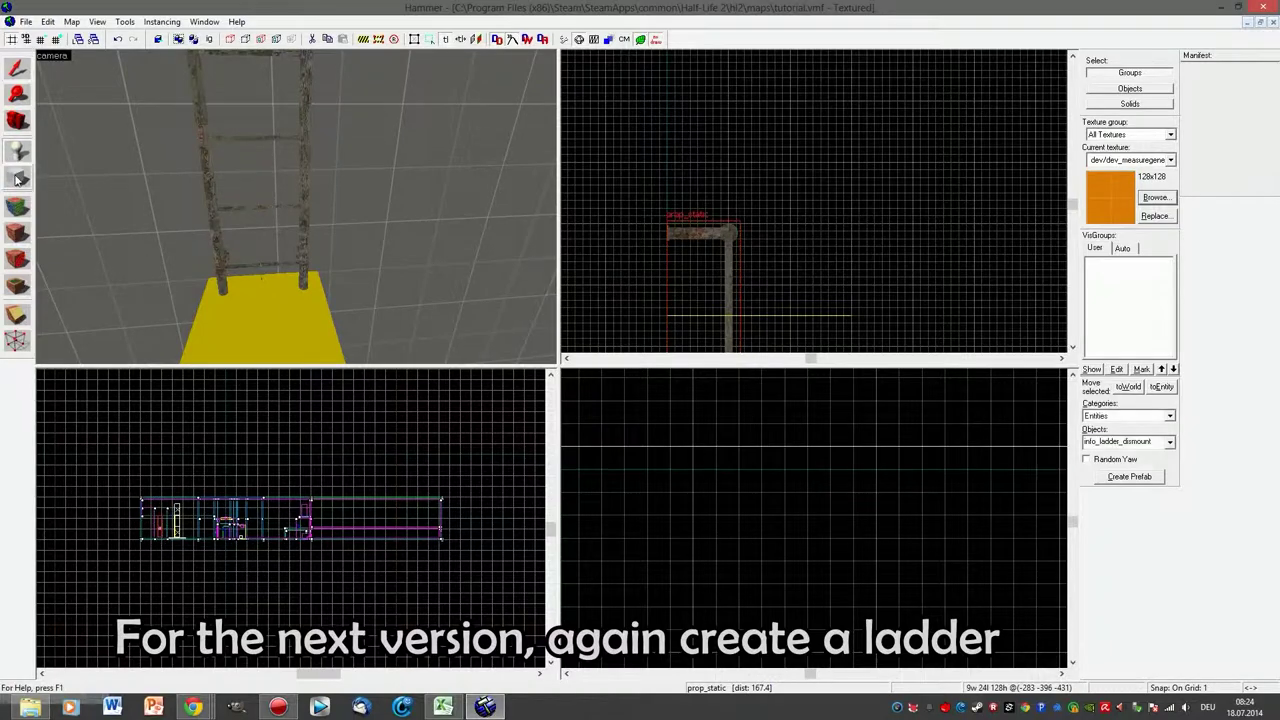
pyautogui.scroll(-2, 707, 206)
pyautogui.scroll(6, 692, 216)
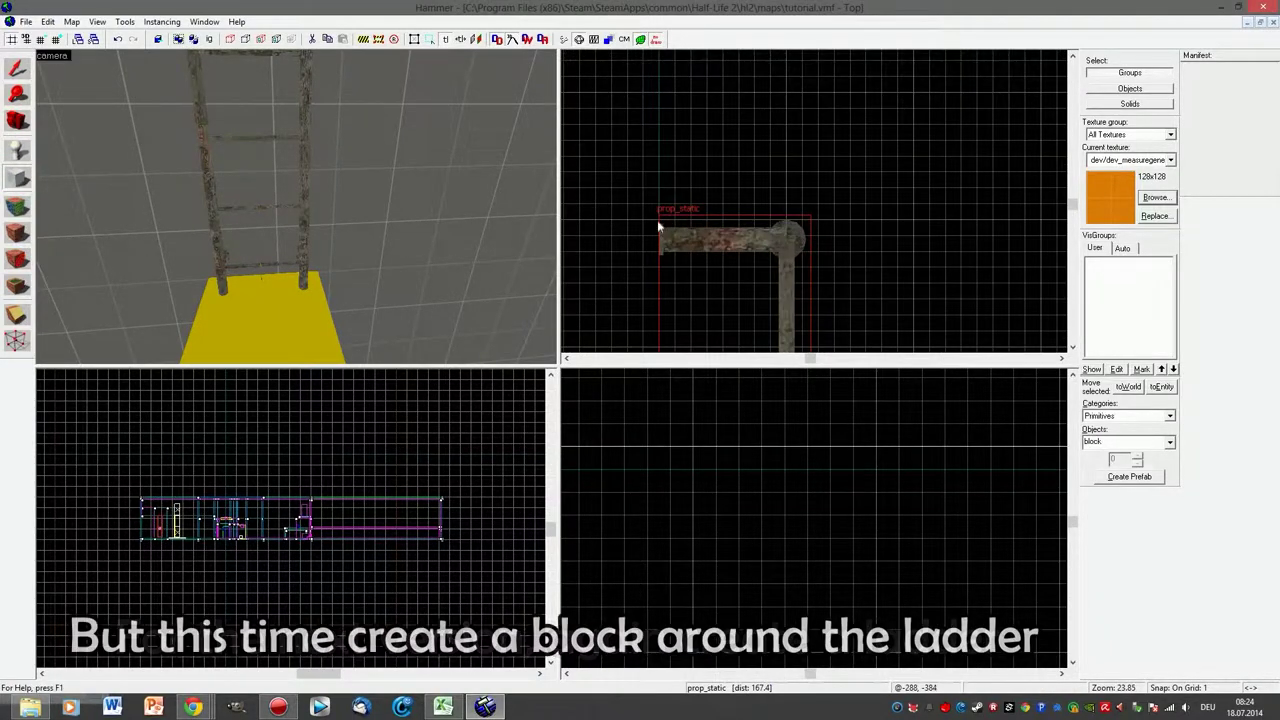
pyautogui.moveTo(658, 221)
pyautogui.mouseDown()
pyautogui.moveTo(768, 171)
pyautogui.moveTo(783, 206)
pyautogui.moveTo(798, 126)
pyautogui.mouseUp()
pyautogui.scroll(-3, 768, 171)
pyautogui.scroll(-5, 798, 126)
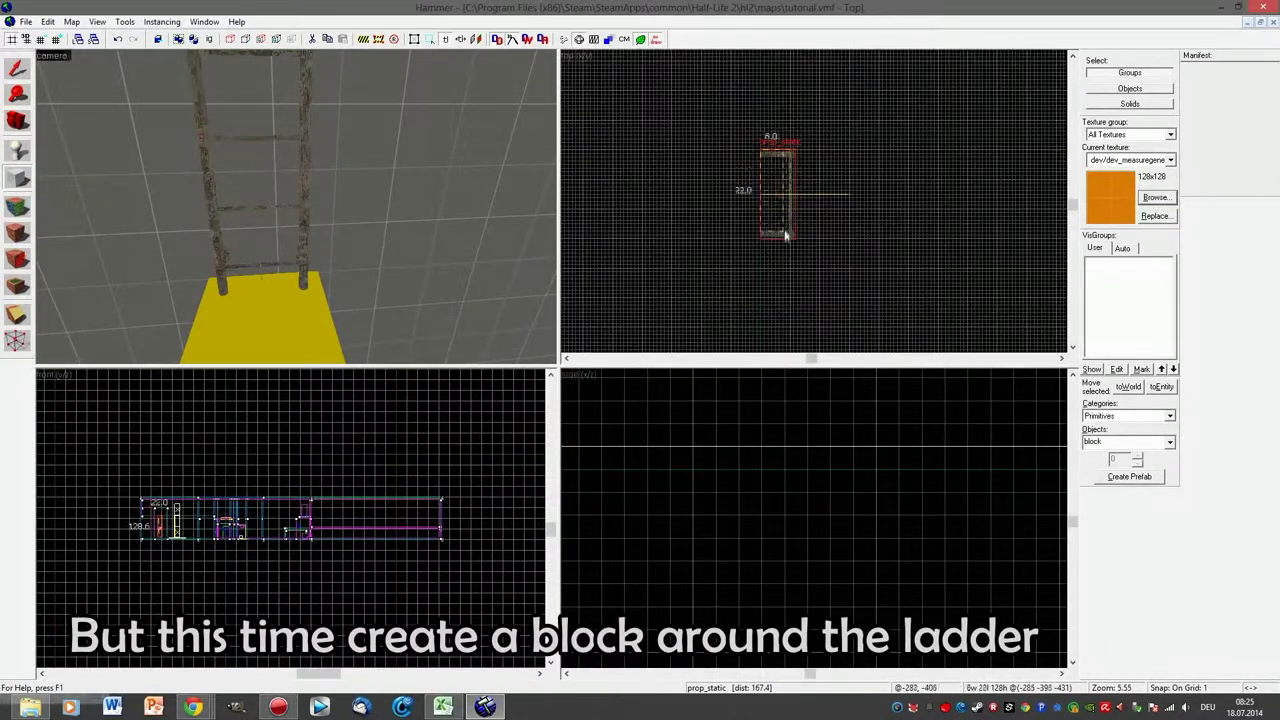
pyautogui.scroll(10, 790, 232)
pyautogui.moveTo(785, 235); pyautogui.dragTo(820, 265)
pyautogui.scroll(-2, 820, 265)
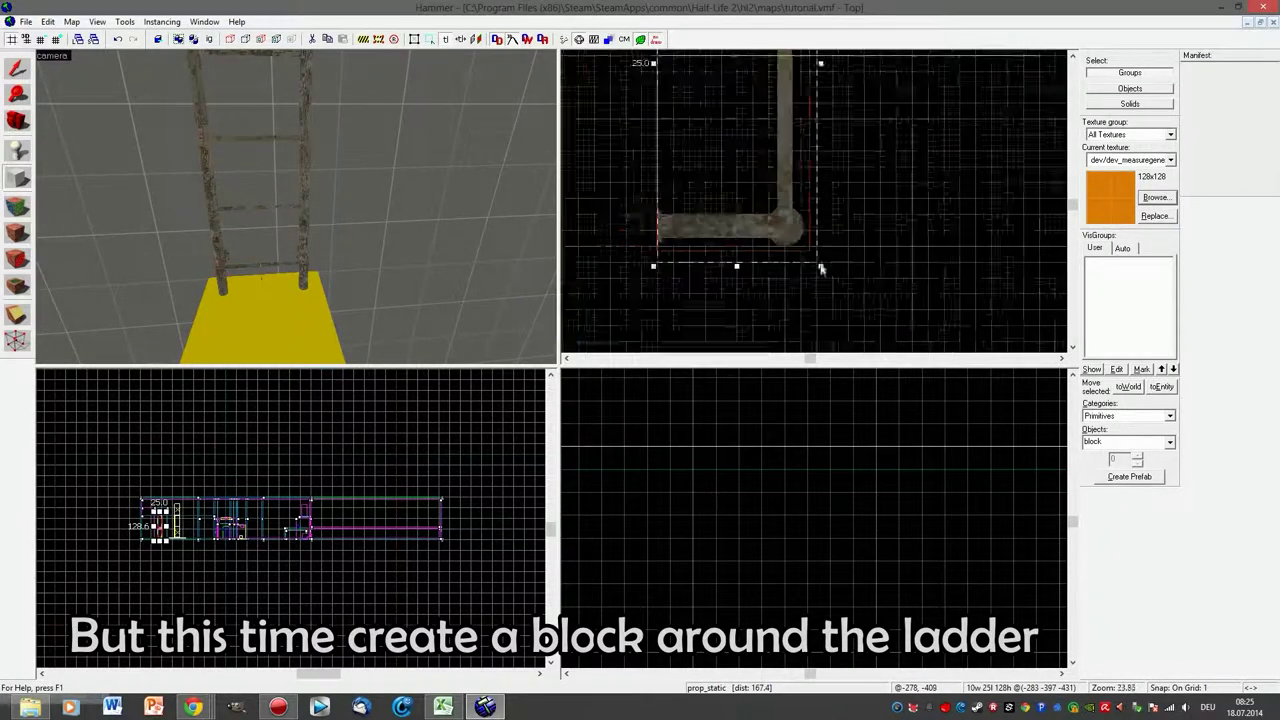
pyautogui.scroll(-6, 821, 267)
pyautogui.scroll(9, 808, 136)
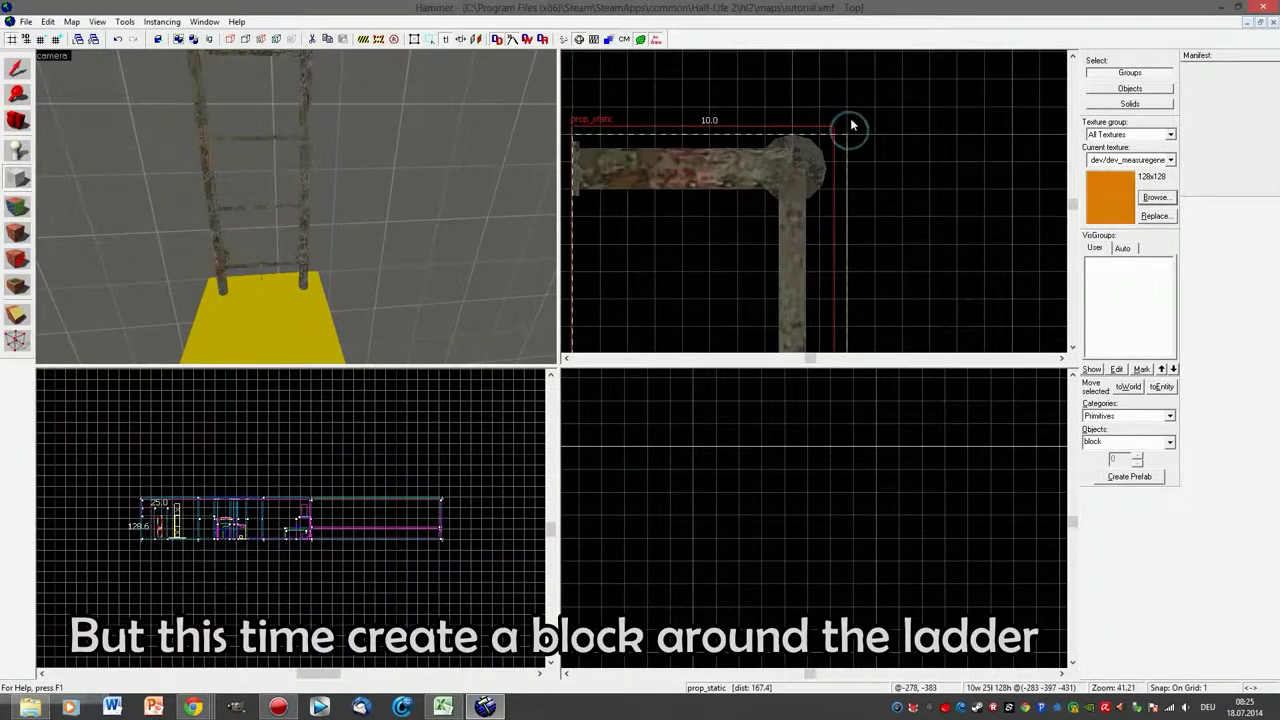
pyautogui.scroll(-8, 129, 200)
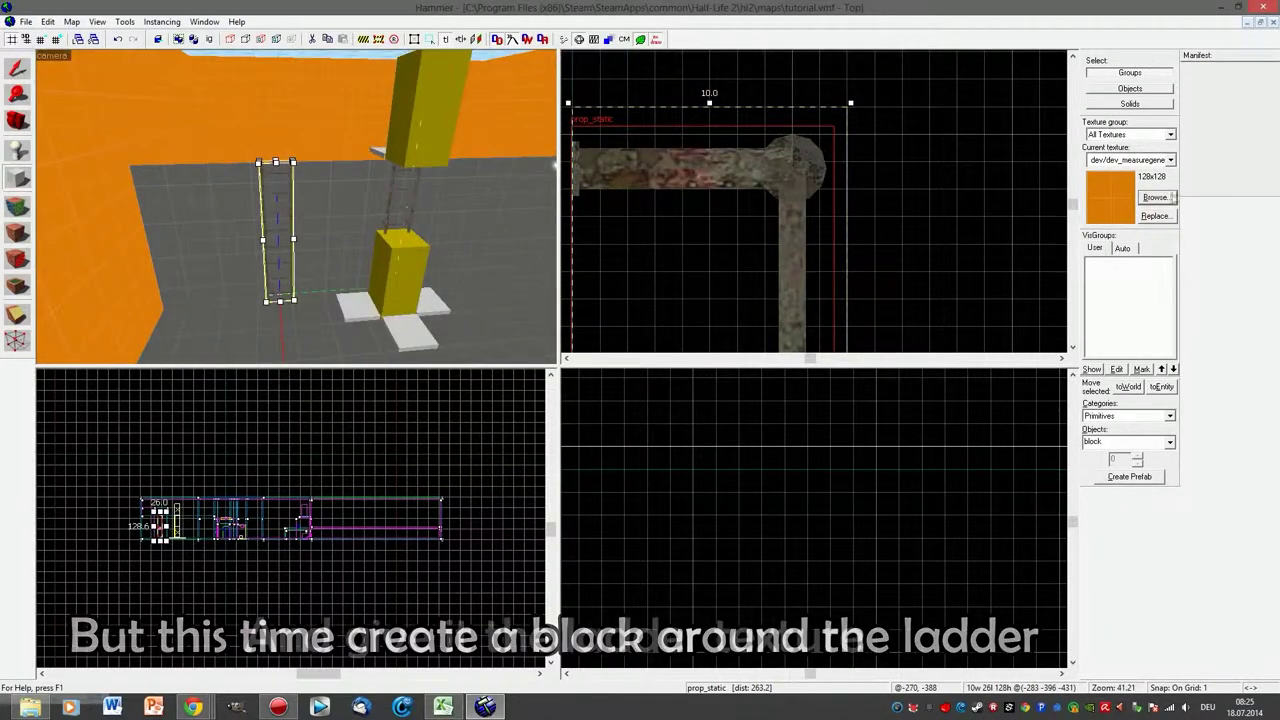
# - Choose the tools/toolsinvisibleladder texture using the filter "ladder" and create the block with it
pyautogui.click(1170, 198)
pyautogui.write('ladder')
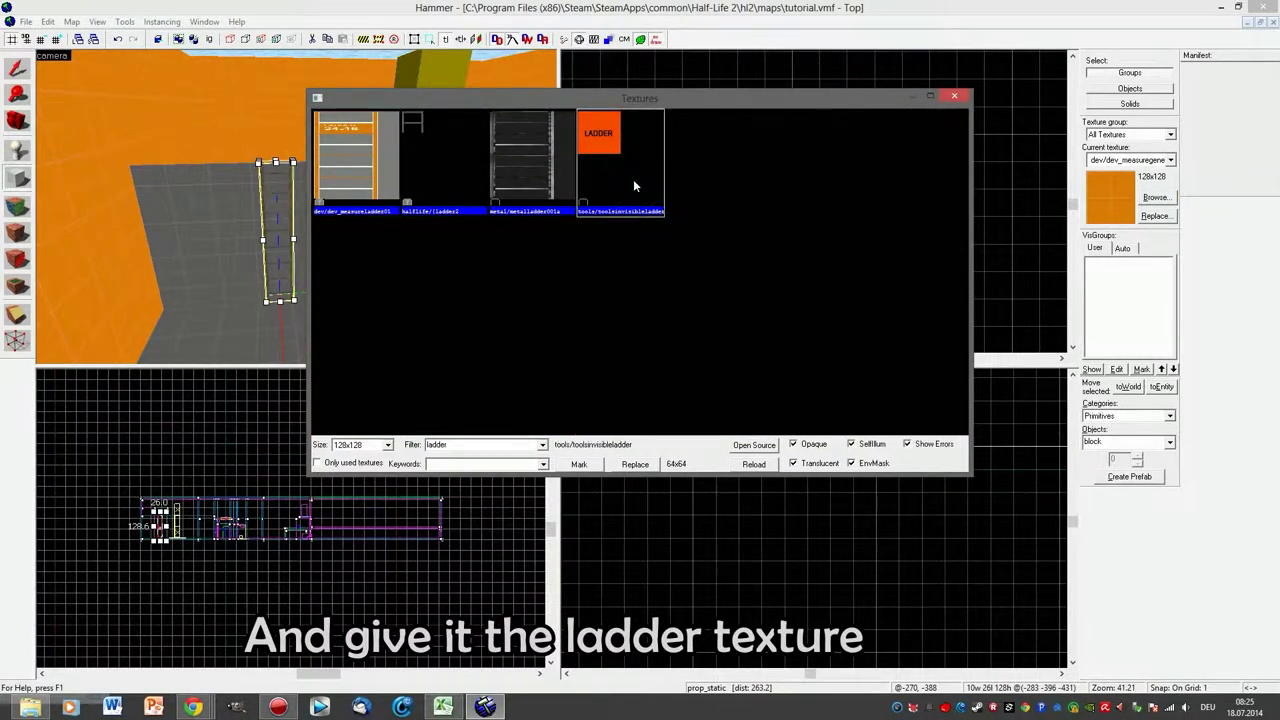
pyautogui.doubleClick(633, 182)
pyautogui.press('Return')
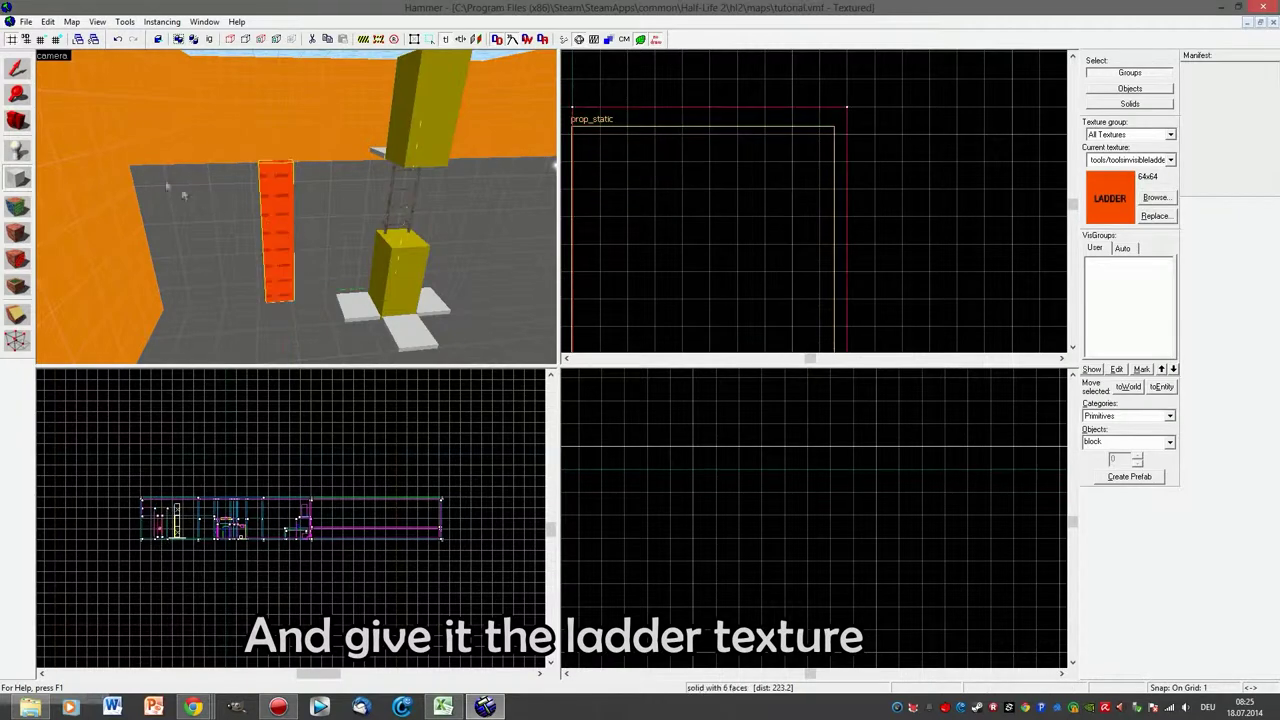
# - Examine the ladder-textured block from close up and from a distance in the 3D view
pyautogui.press('z')
pyautogui.press('w')
pyautogui.press('d')
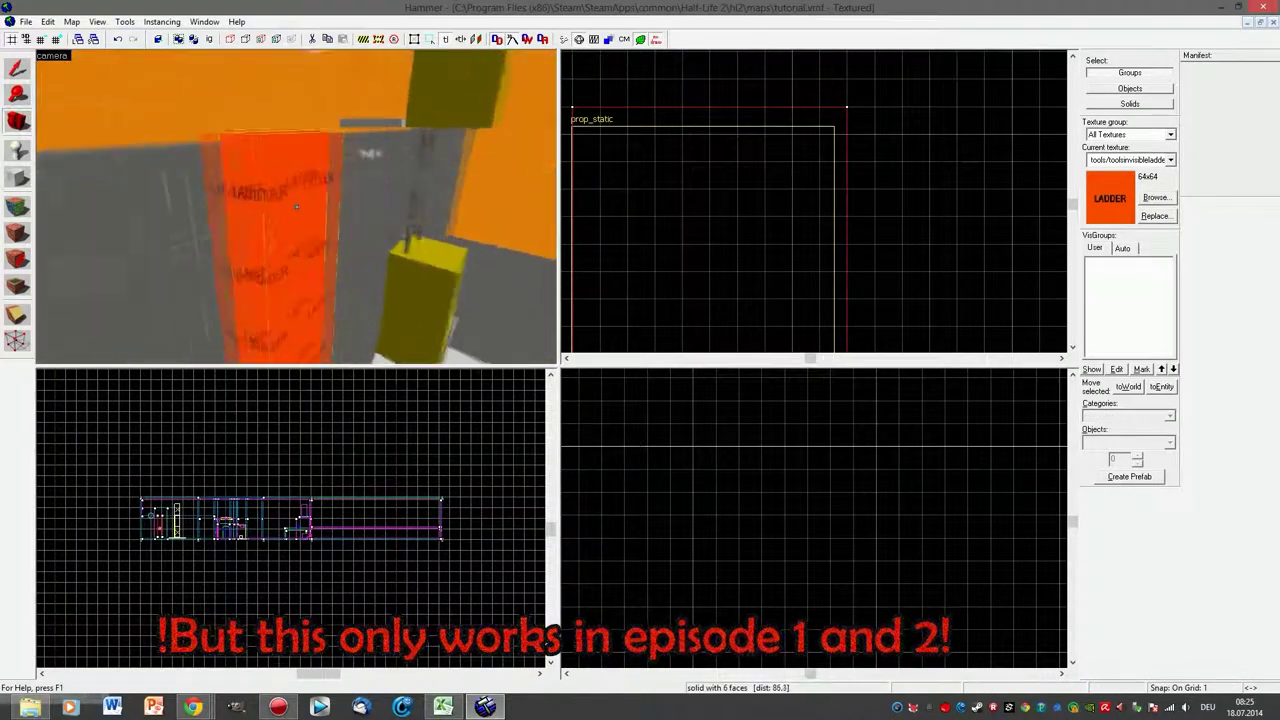
pyautogui.press('s')
pyautogui.press('s')
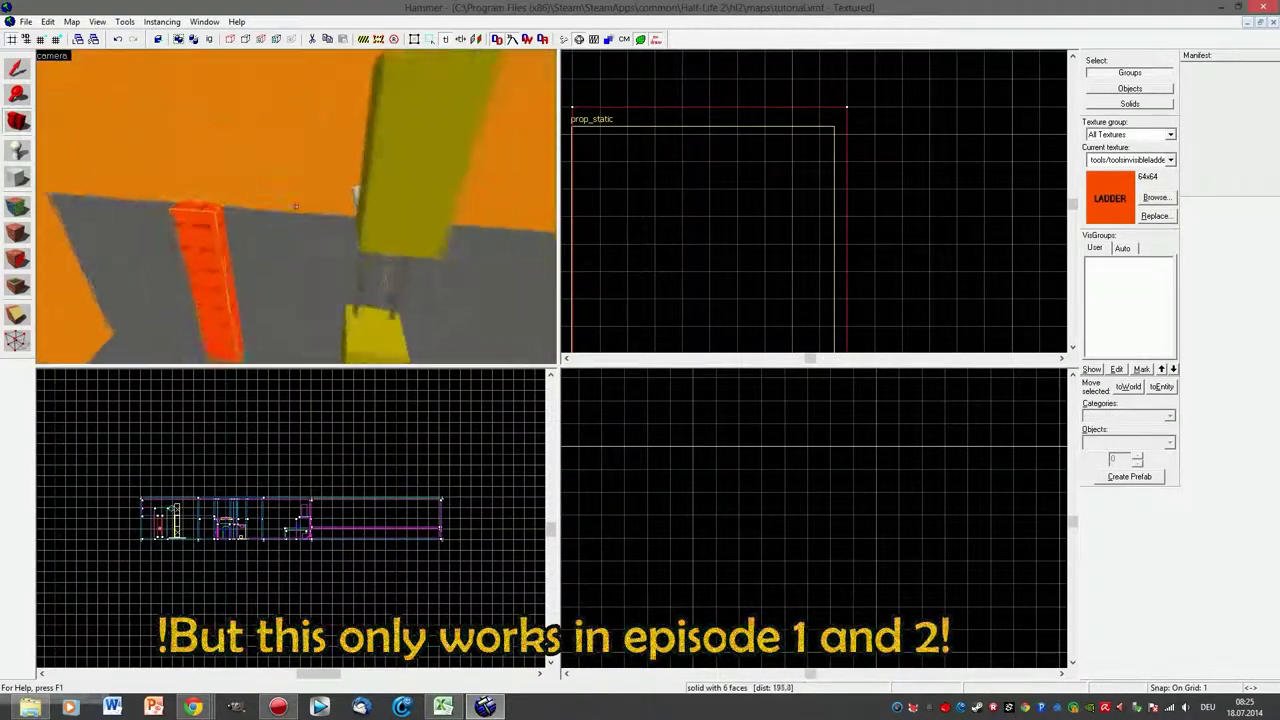
pyautogui.press('z')
pyautogui.press('w')
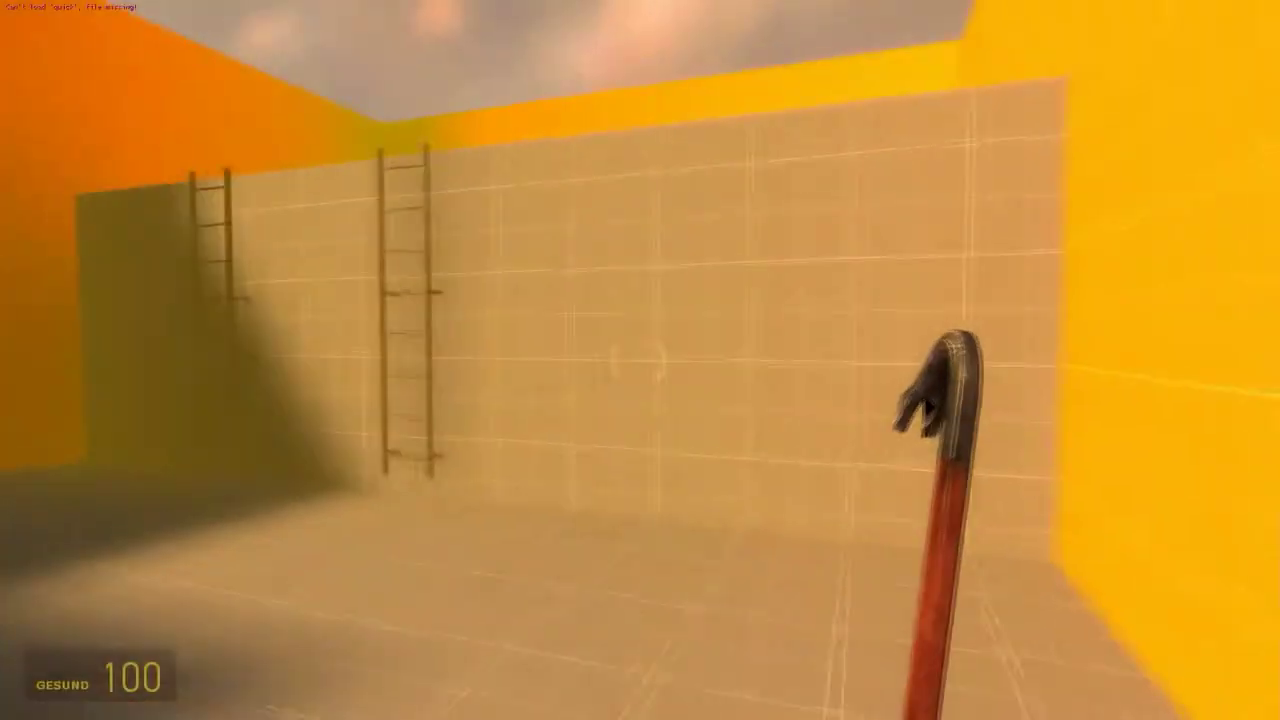
pyautogui.press('w')
pyautogui.press('w')
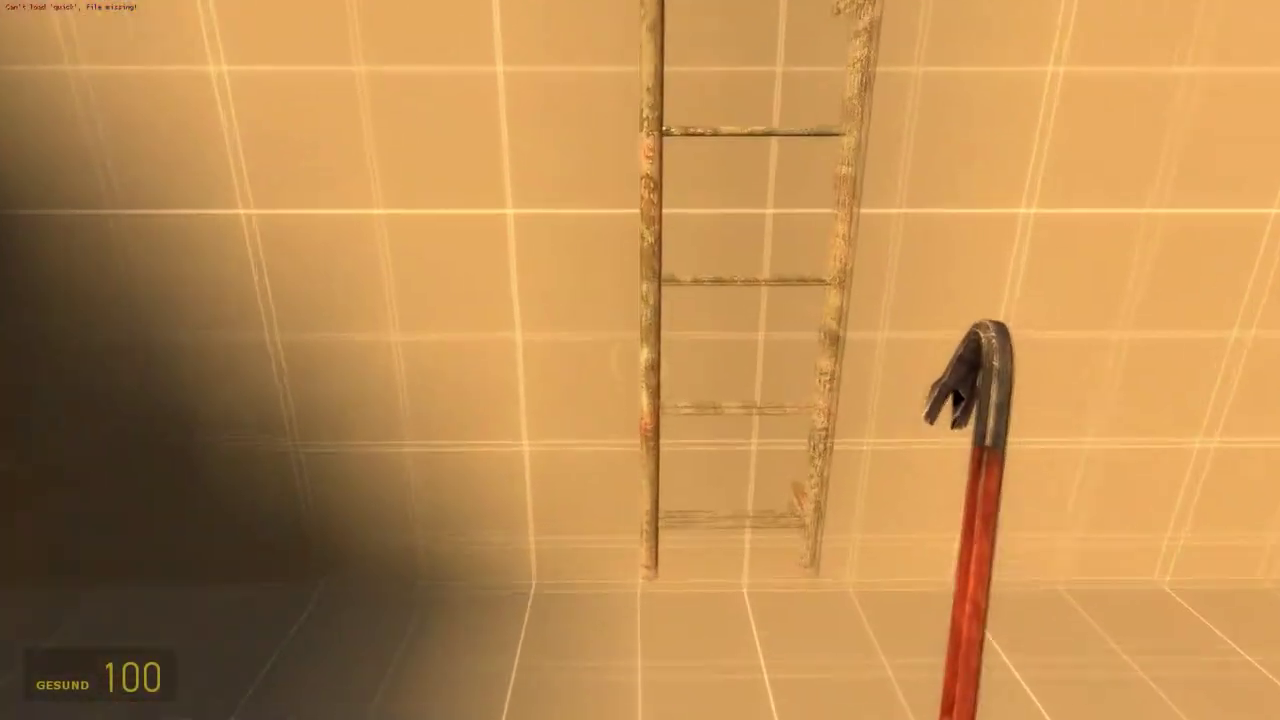
pyautogui.press('w')
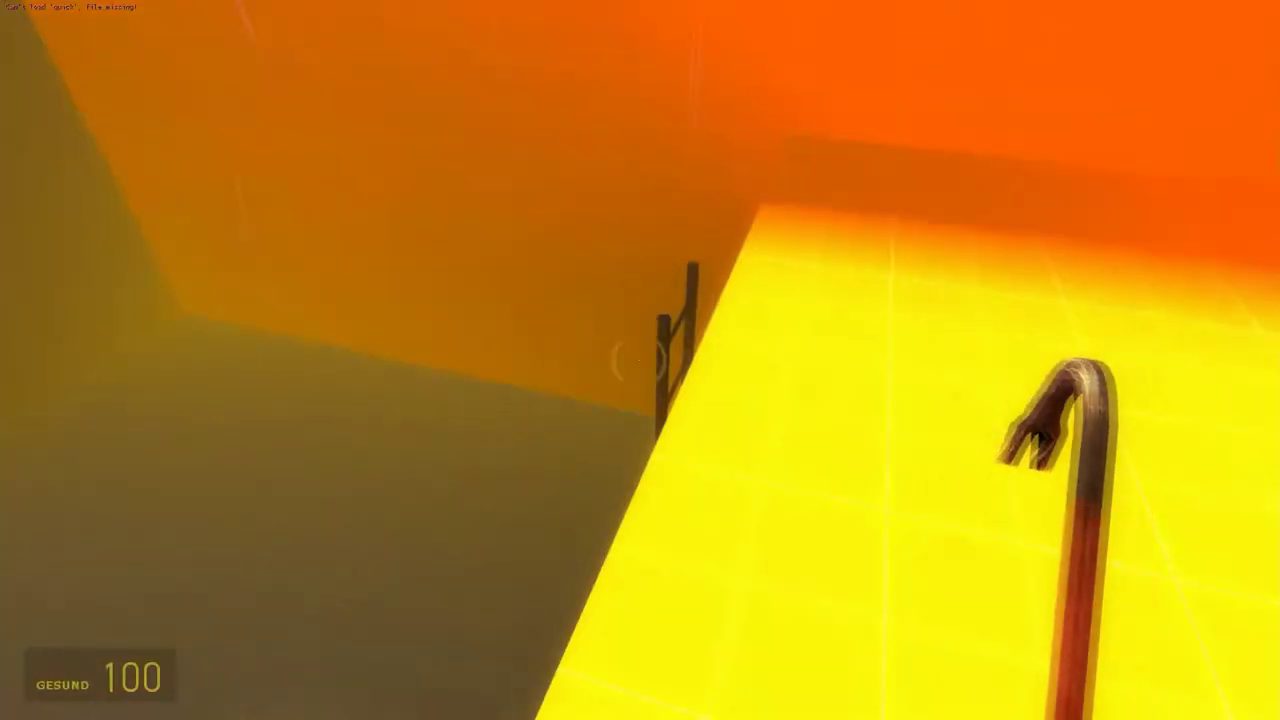
pyautogui.press('w')
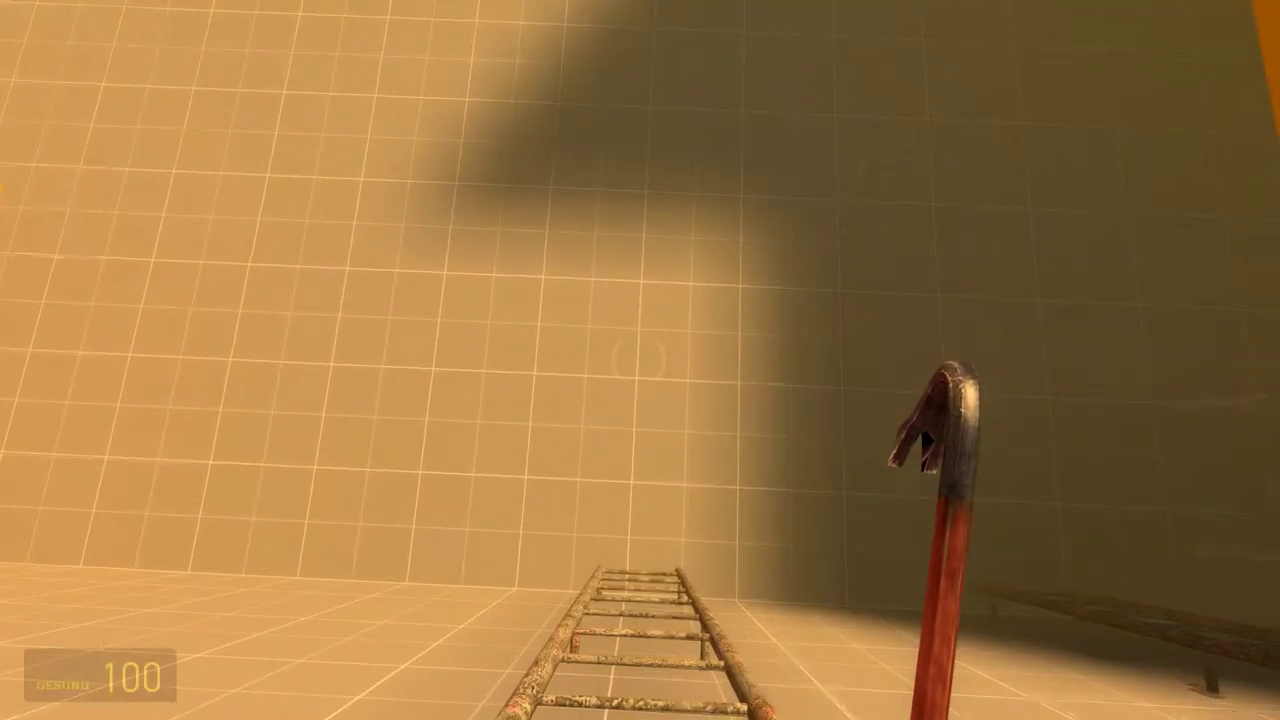
pyautogui.press('w')
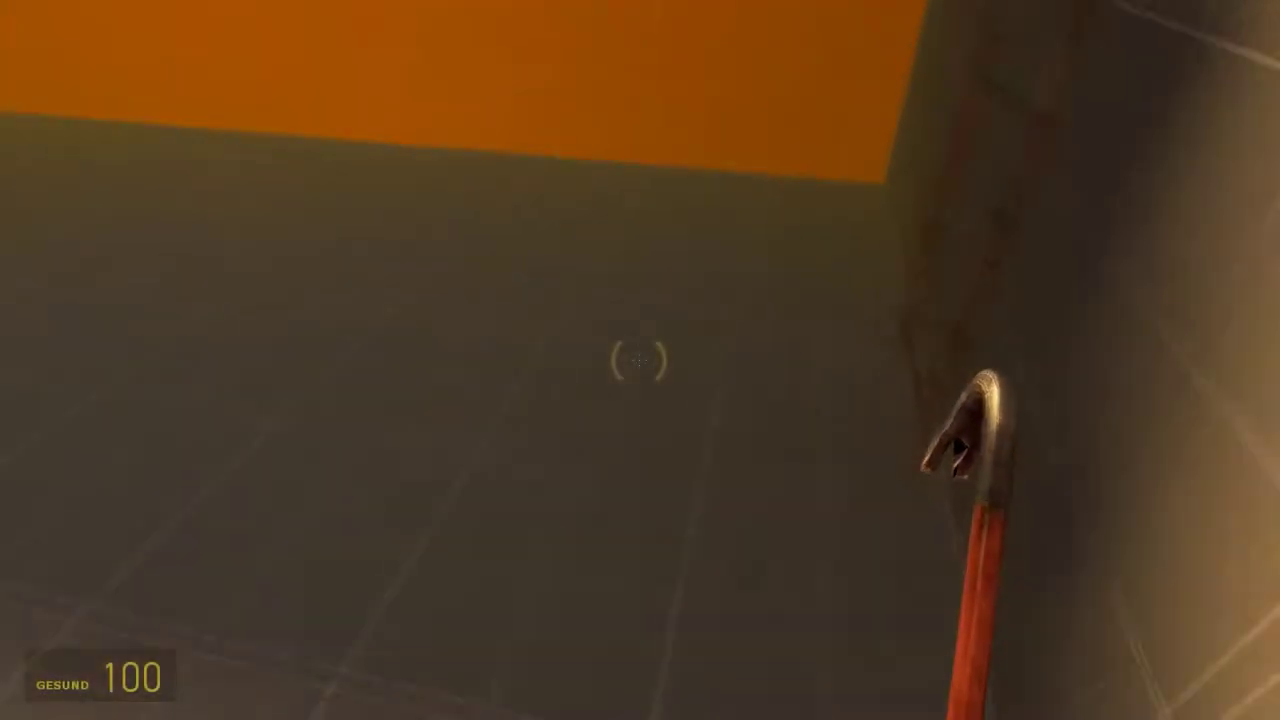
pyautogui.press('w')
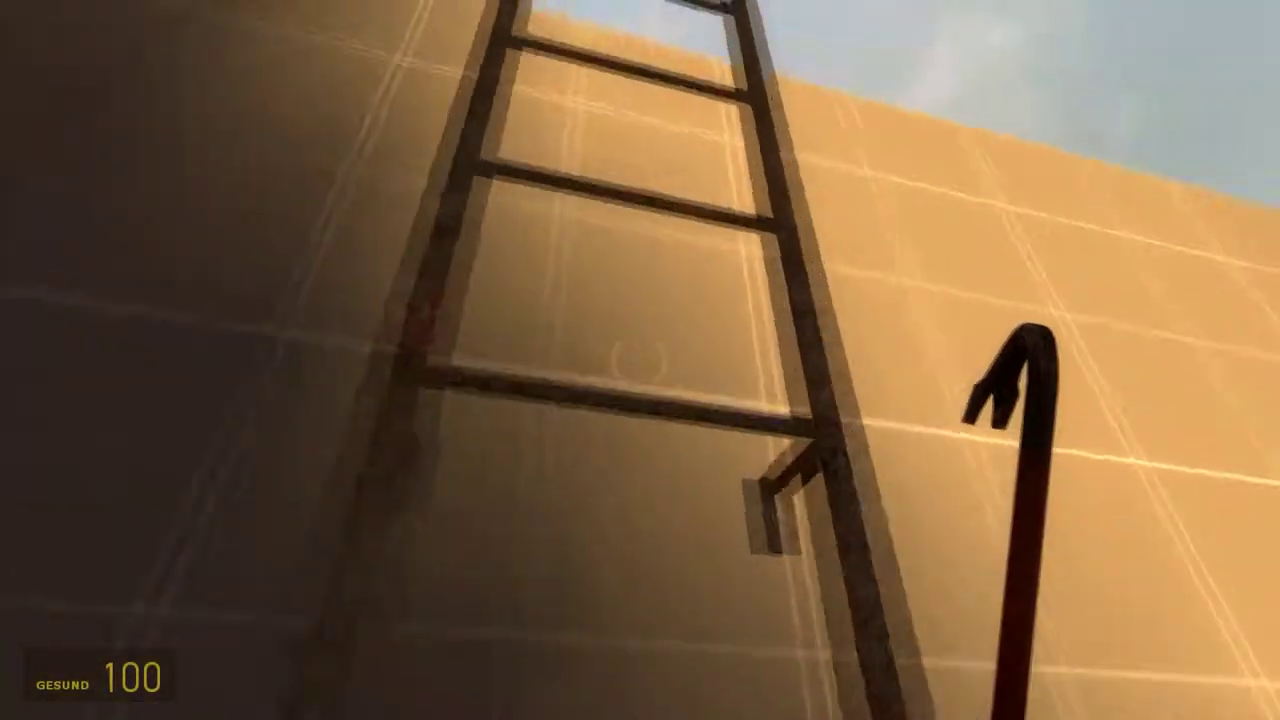
pyautogui.press('d')
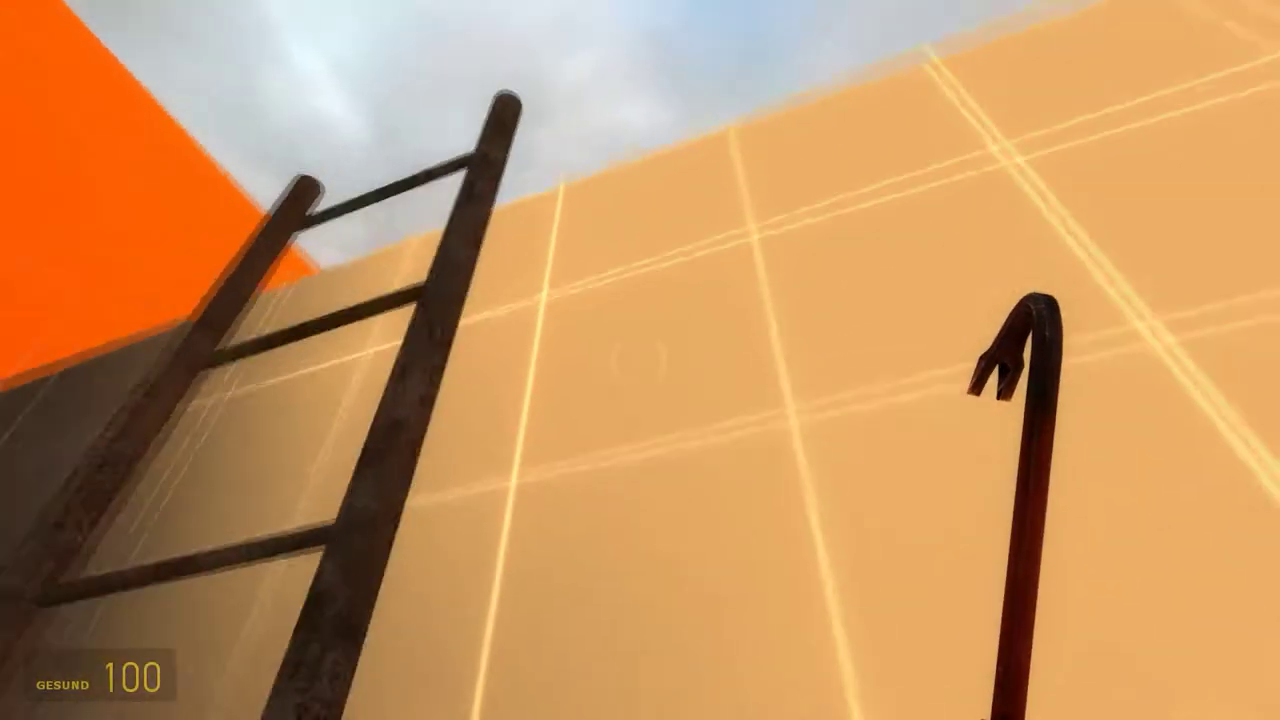